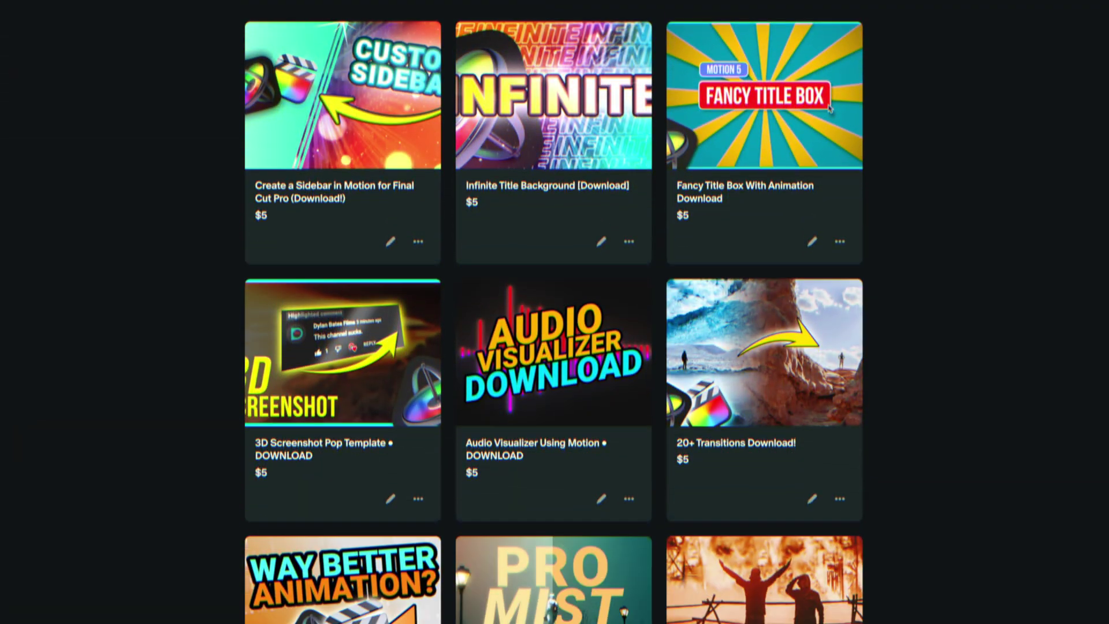
# - Start a blank 4K Ultra HD Motion project, 10 seconds long, from the Project Browser
pyautogui.scroll(-12, 830, 108)
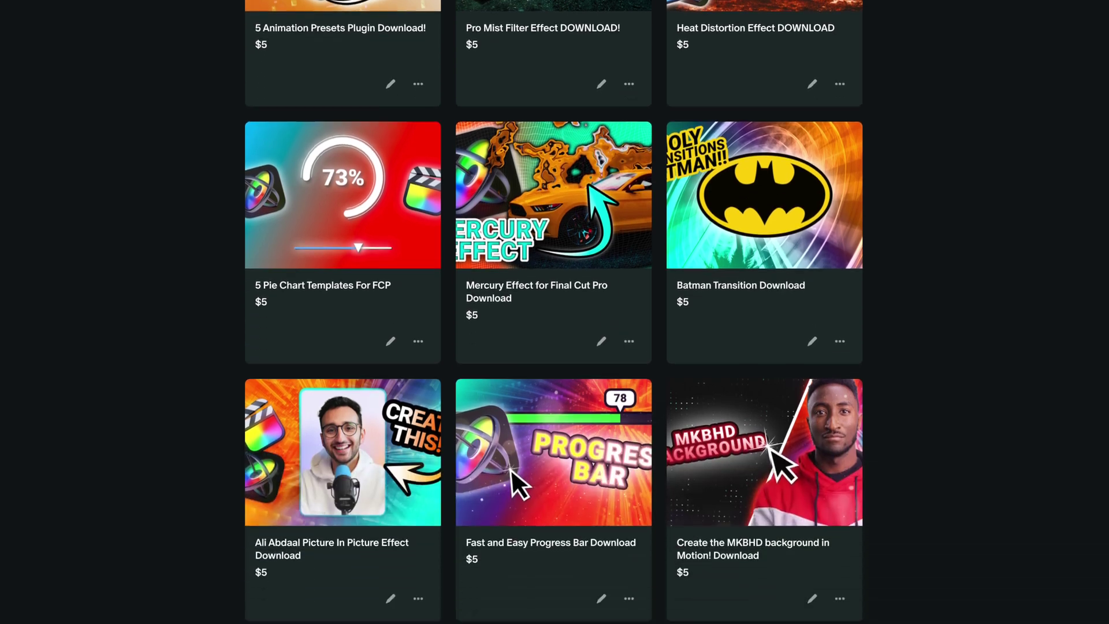
pyautogui.scroll(-11, 553, 311)
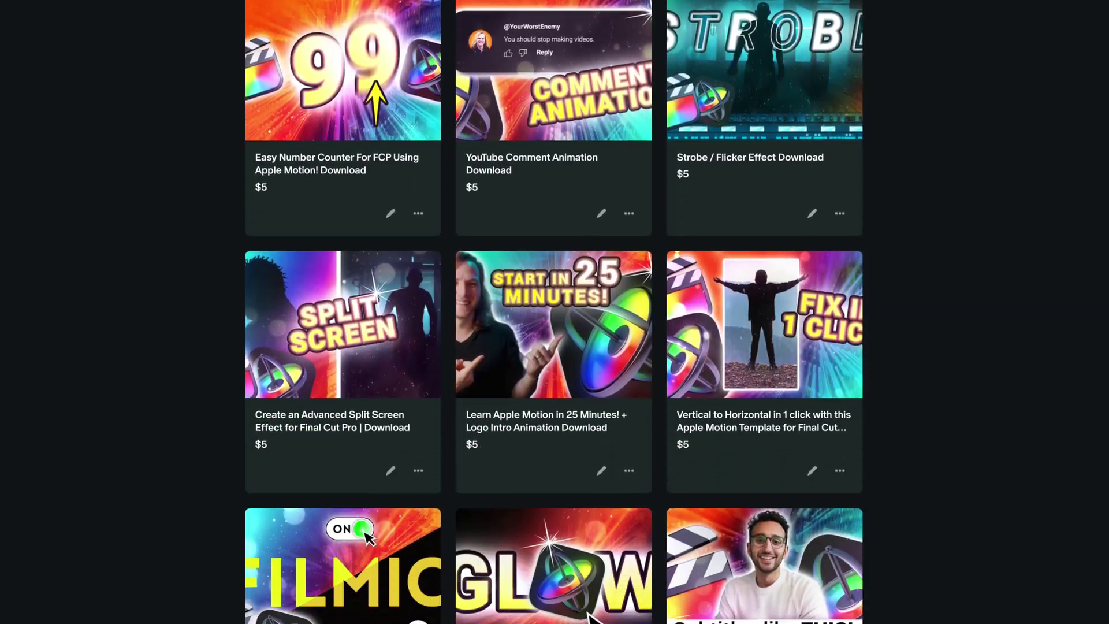
pyautogui.scroll(-4, 590, 616)
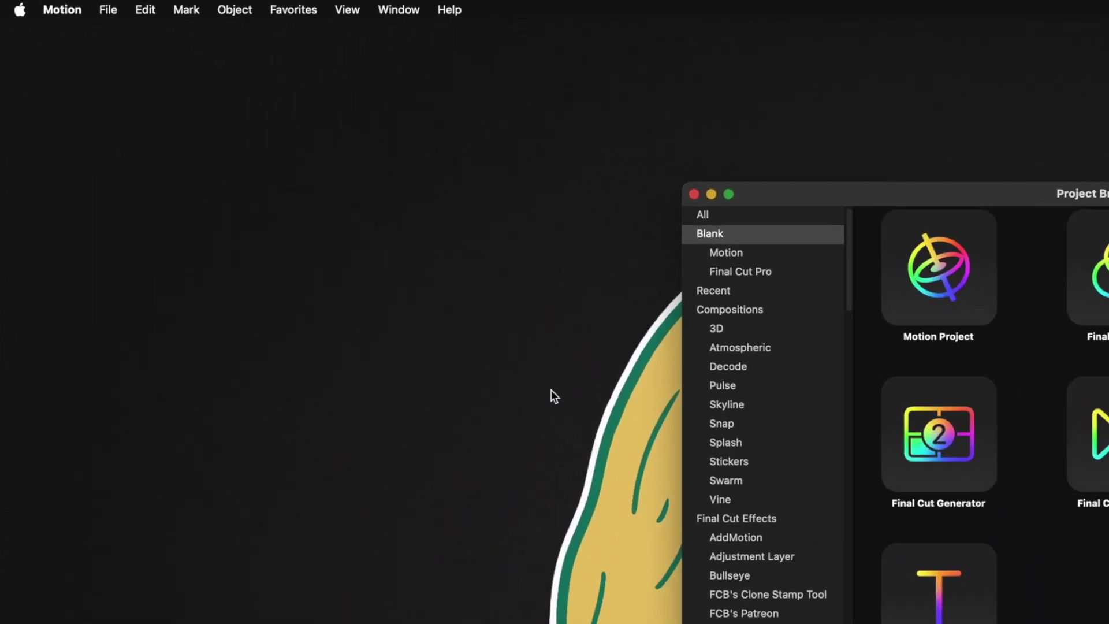
pyautogui.click(108, 10)
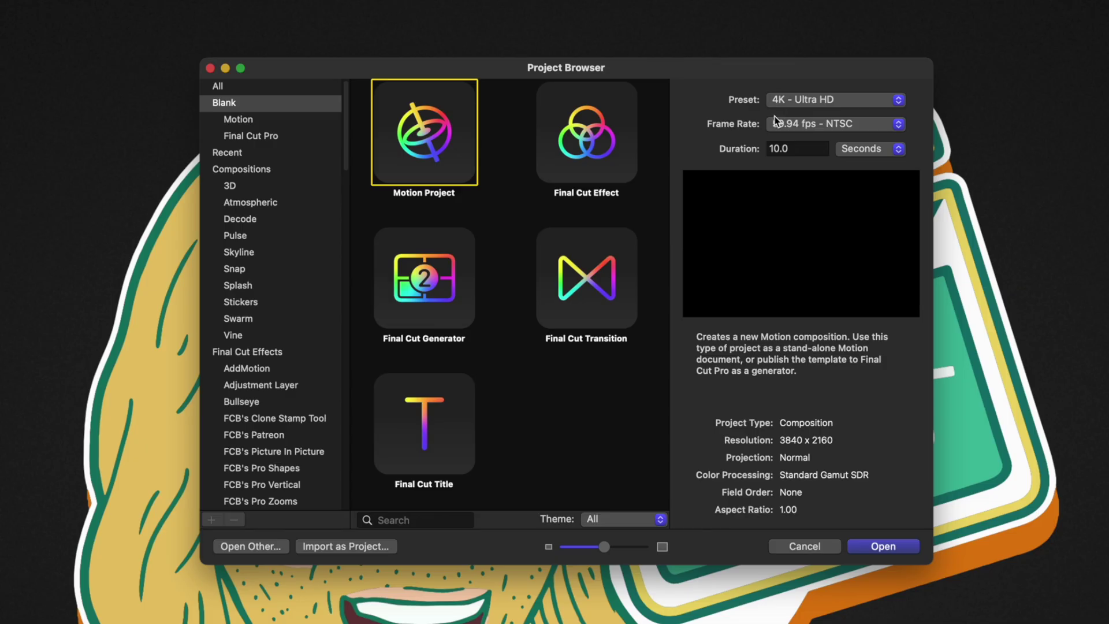
pyautogui.click(795, 128)
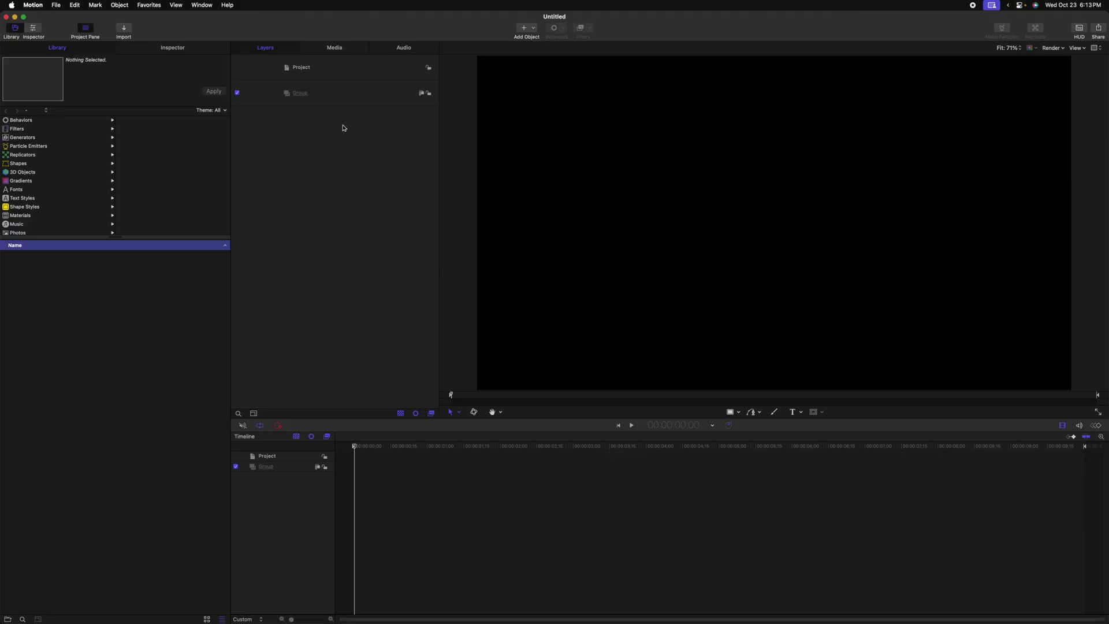
# - Import the cartoon logo from the Final Cut Bro folder into the Group and name it Logo
pyautogui.click(325, 103)
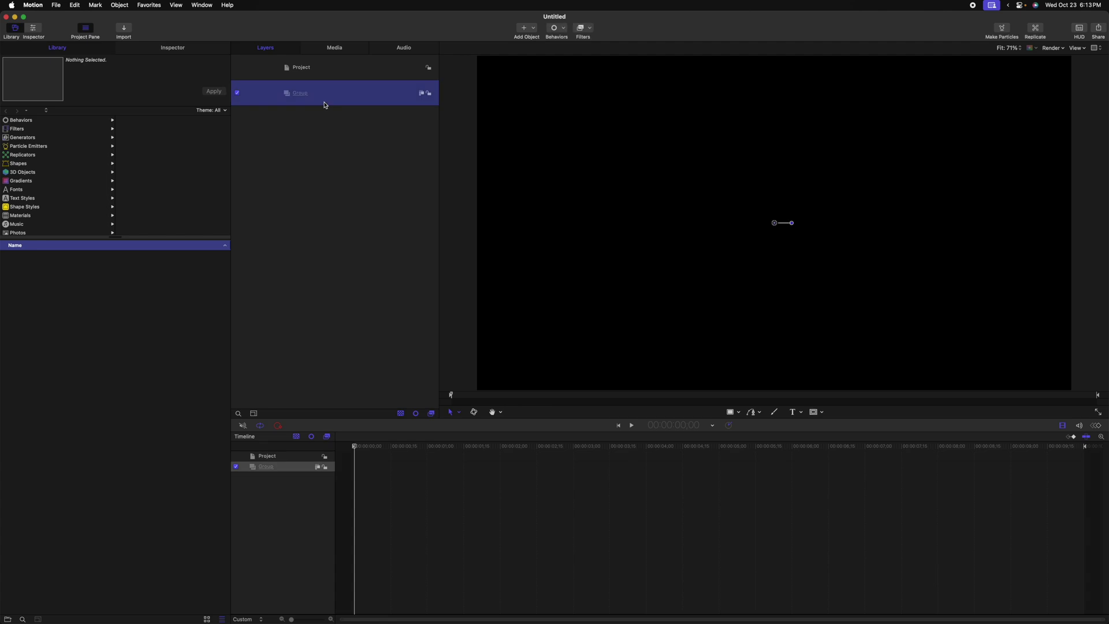
pyautogui.press('super+i')
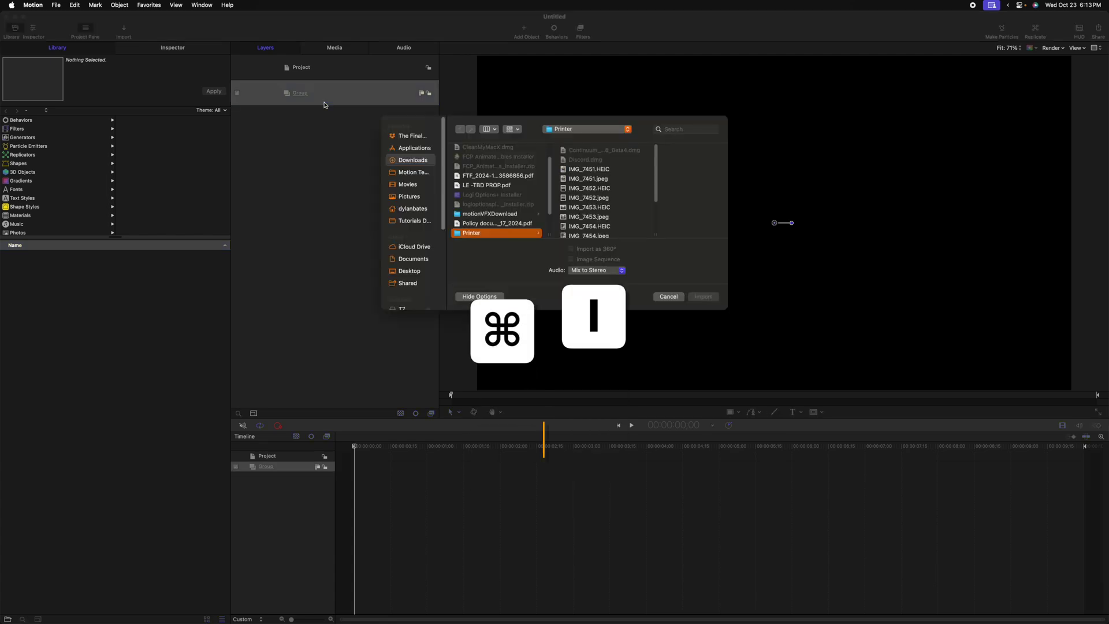
pyautogui.click(414, 137)
pyautogui.click(495, 151)
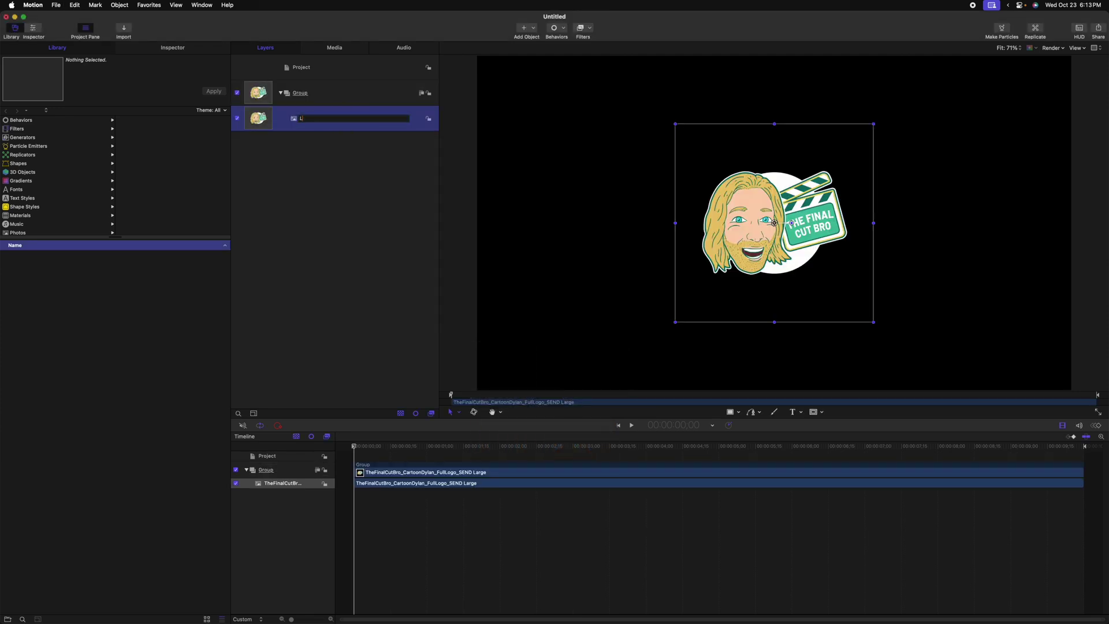
pyautogui.write('Logo')
pyautogui.press('Return')
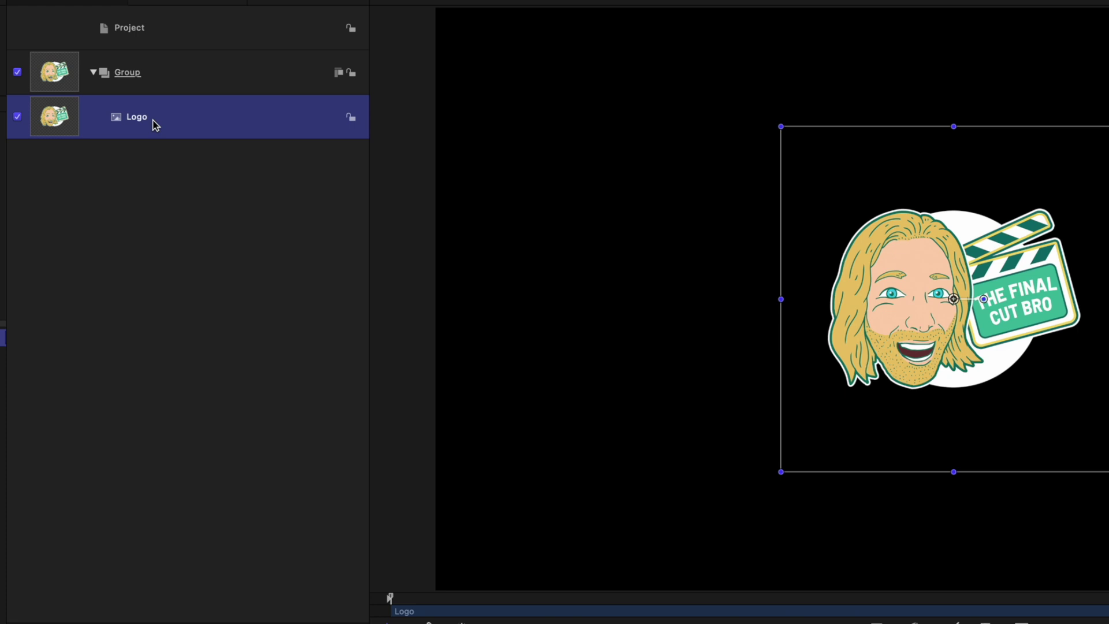
# - Create a clone layer of the Logo layer
pyautogui.press('k')
pyautogui.press('Delete')
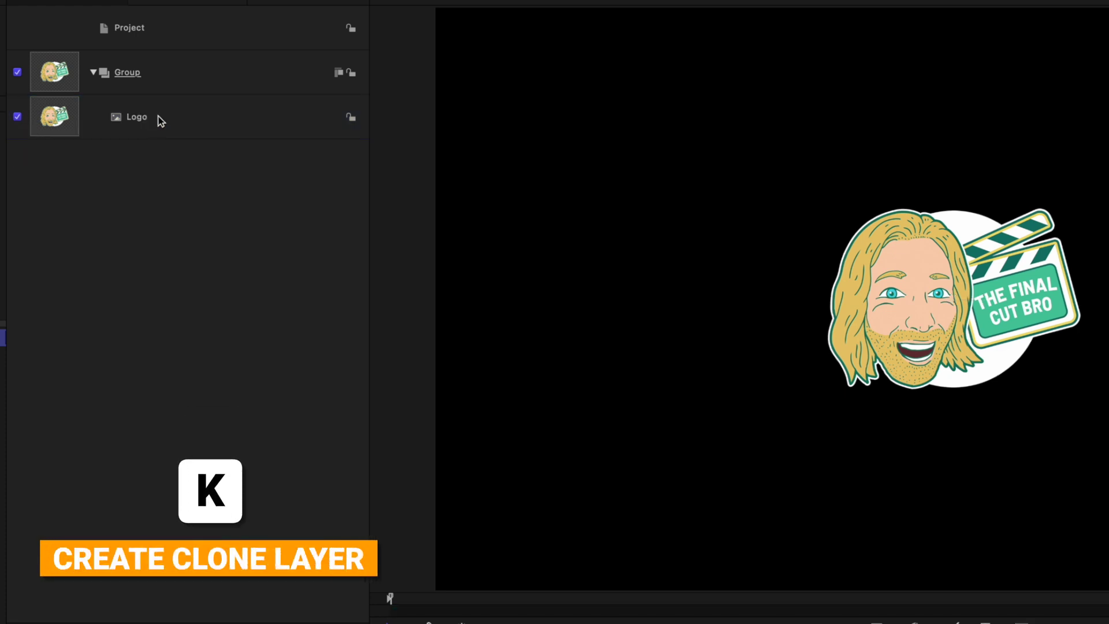
pyautogui.rightClick(159, 116)
pyautogui.click(315, 384)
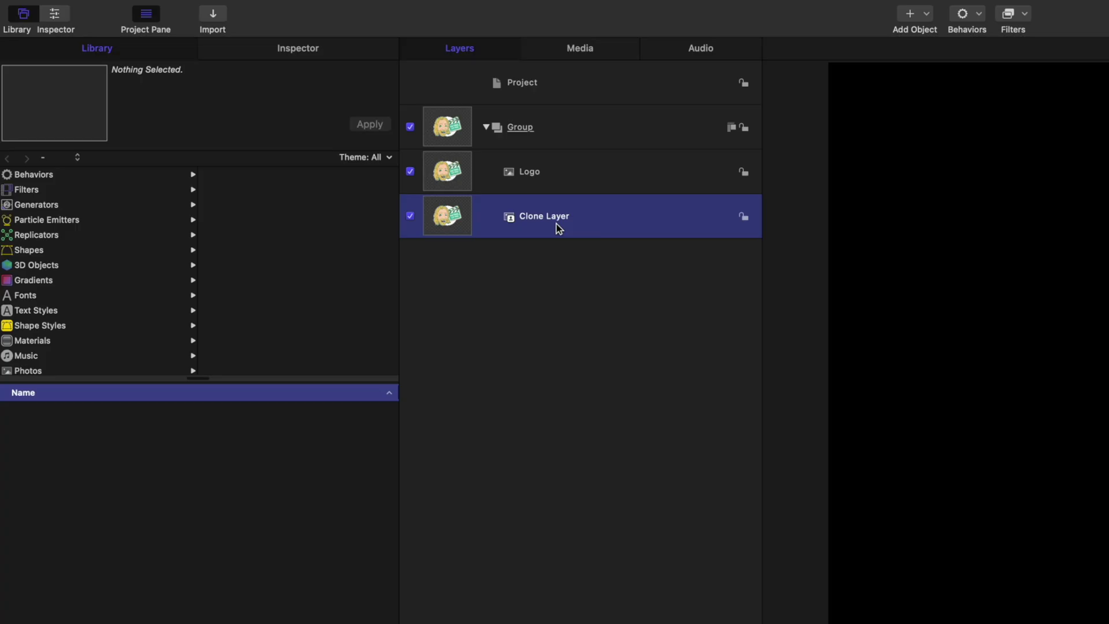
# - Wrap the clone layer in its own group and rename that group Paper
pyautogui.rightClick(561, 227)
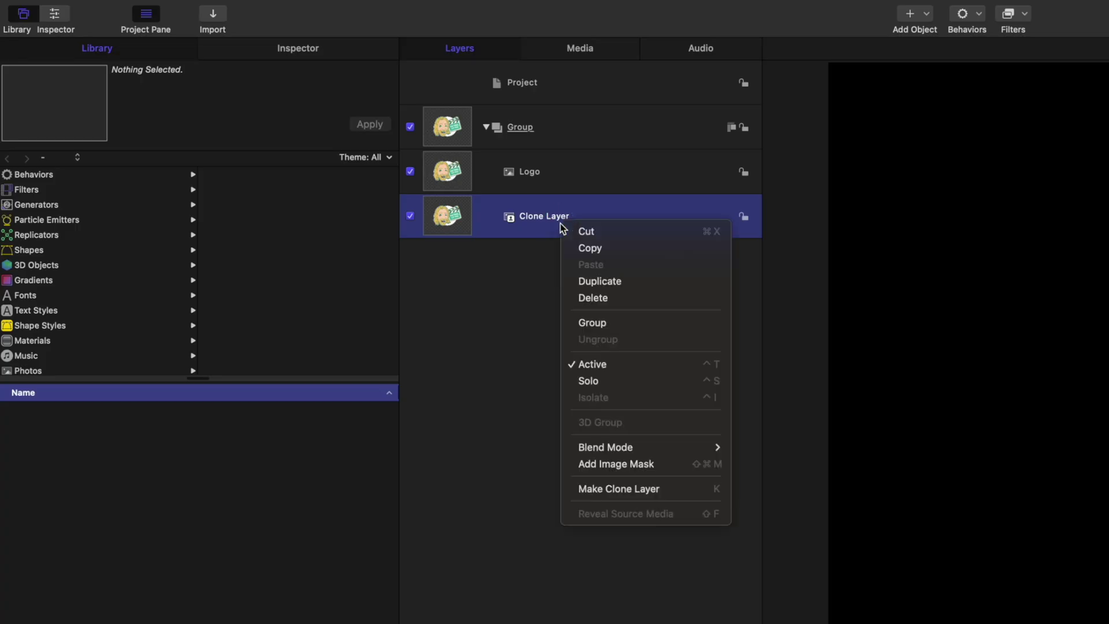
pyautogui.click(649, 333)
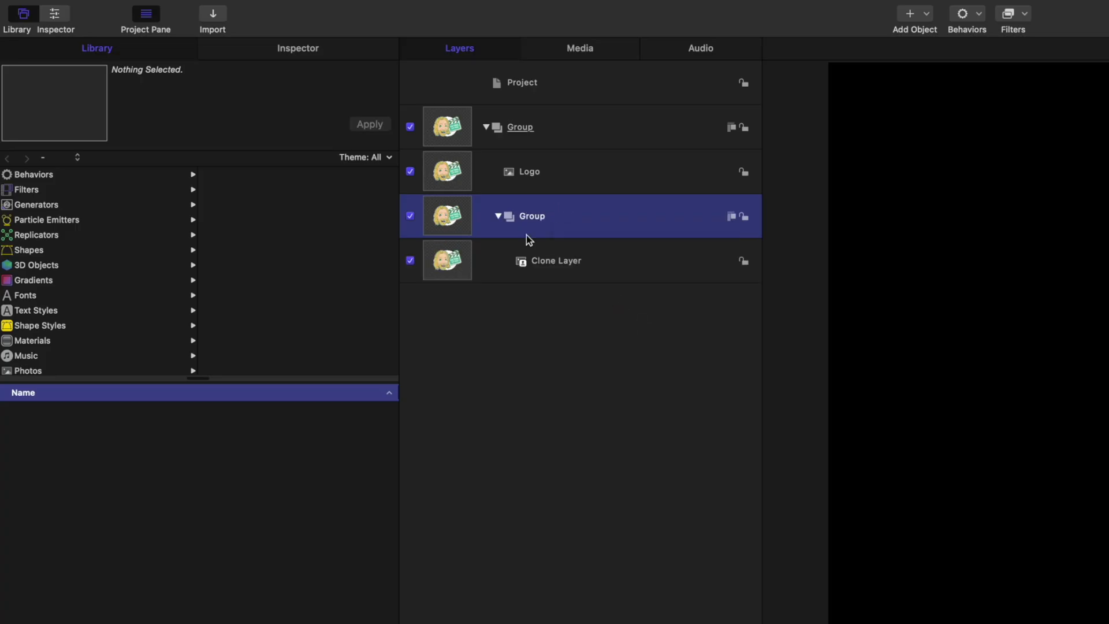
pyautogui.click(487, 126)
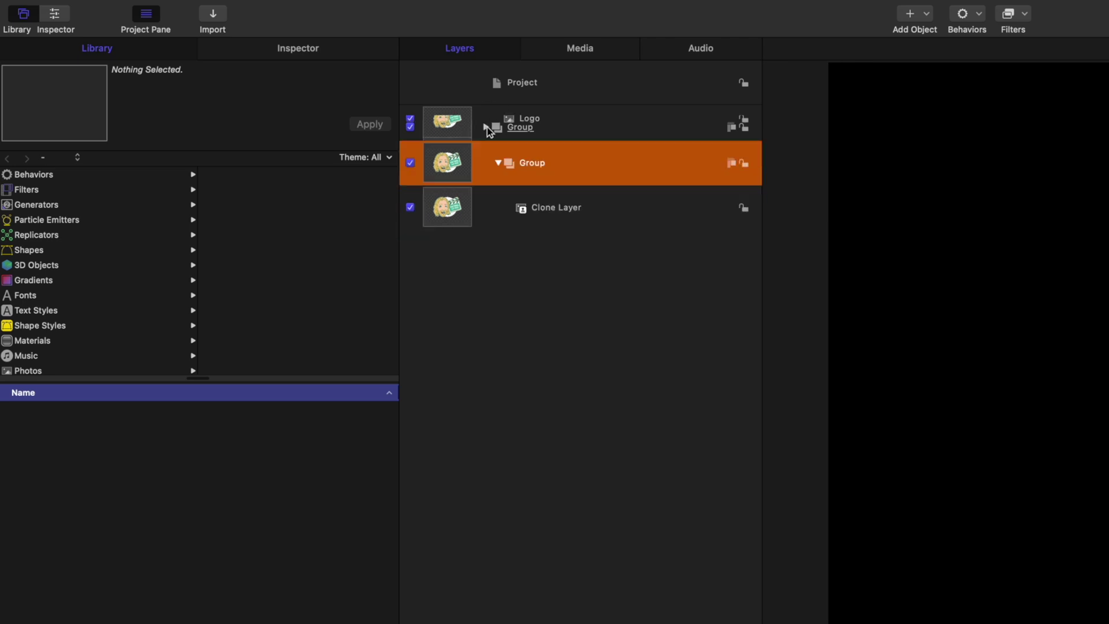
pyautogui.click(487, 126)
pyautogui.doubleClick(534, 217)
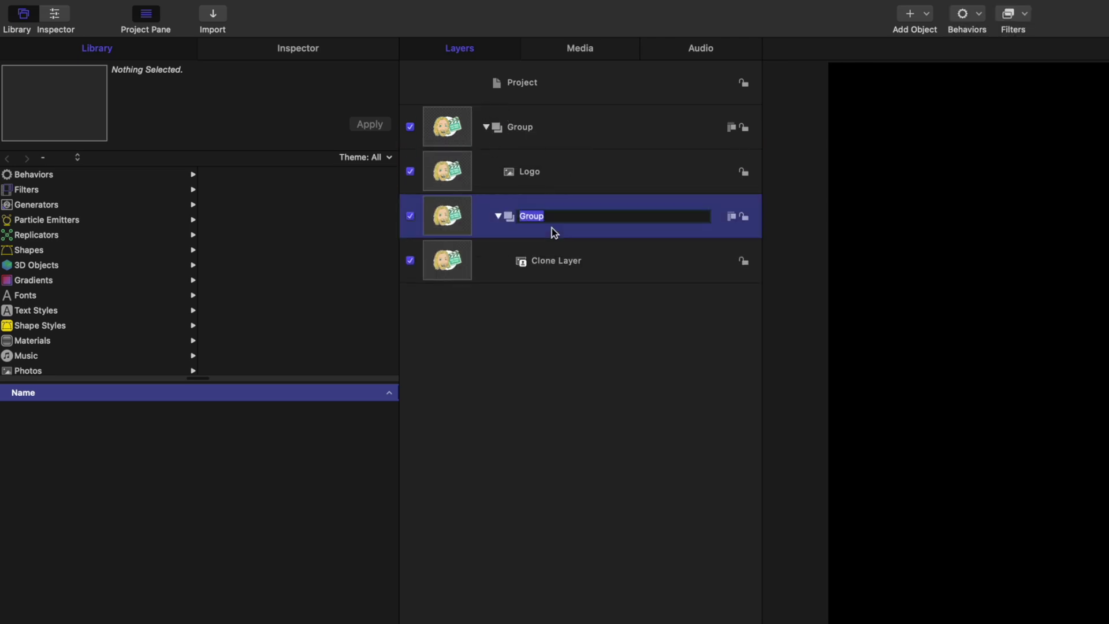
pyautogui.write('Paper')
pyautogui.press('Return')
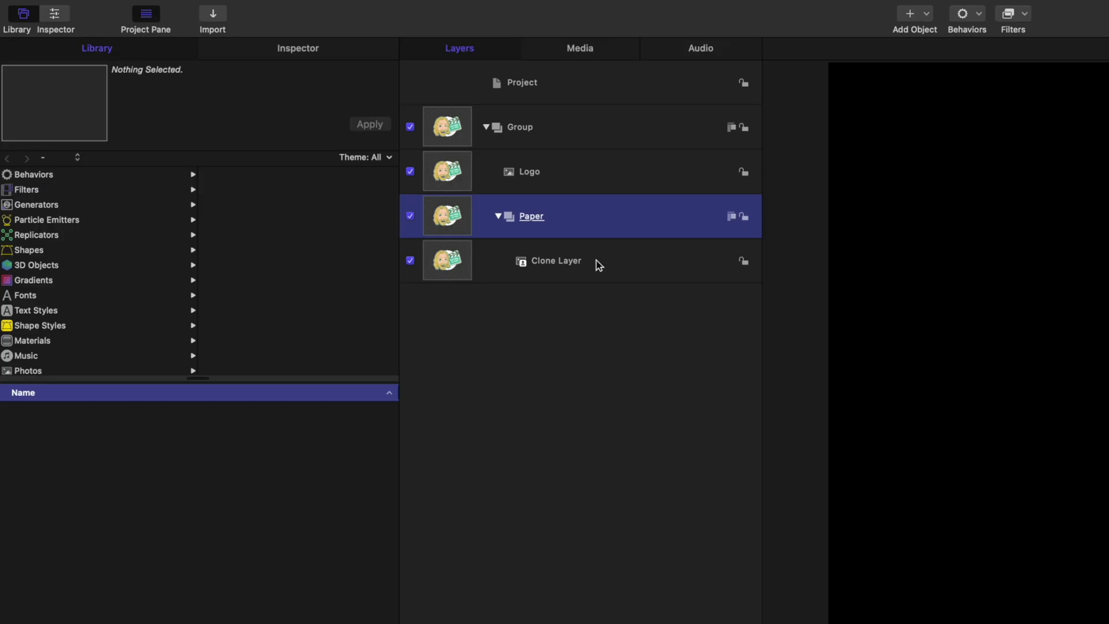
# - Set the Paper group's Scale to 125% in the Inspector's Properties
pyautogui.click(274, 65)
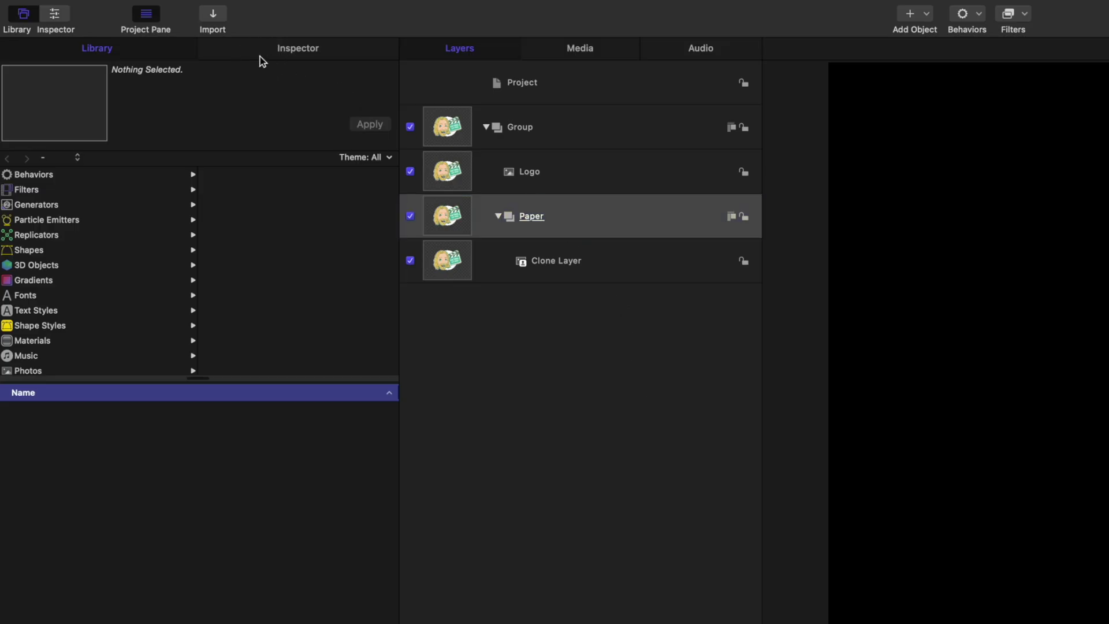
pyautogui.click(285, 49)
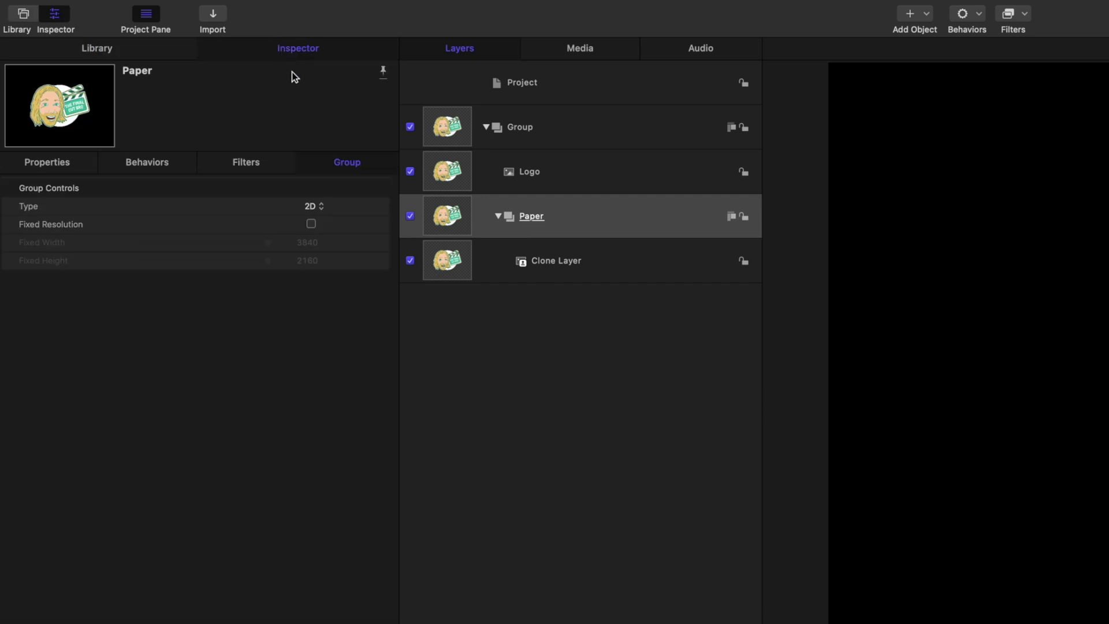
pyautogui.click(57, 164)
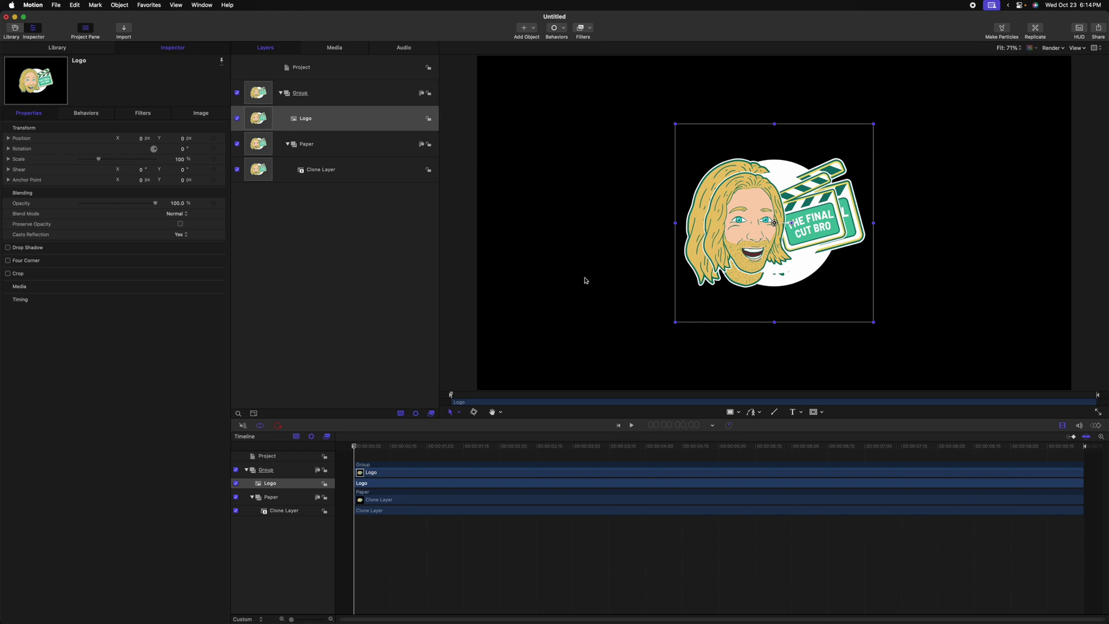
pyautogui.click(257, 146)
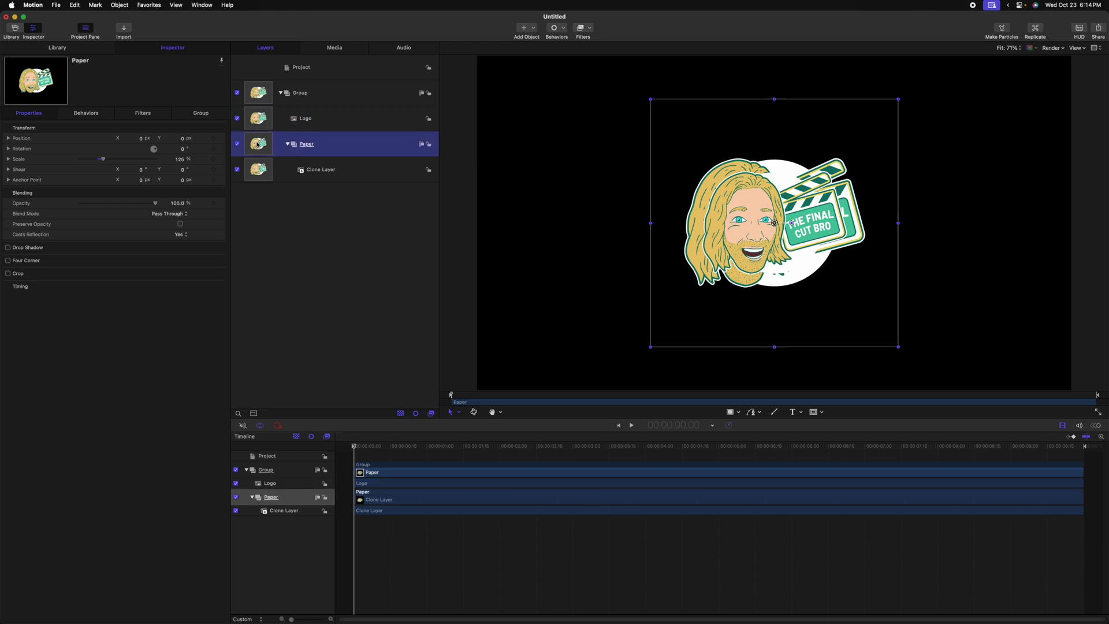
# - Add a Link behavior to Paper's Position with Logo as the source object
pyautogui.click(222, 140)
pyautogui.moveTo(282, 233)
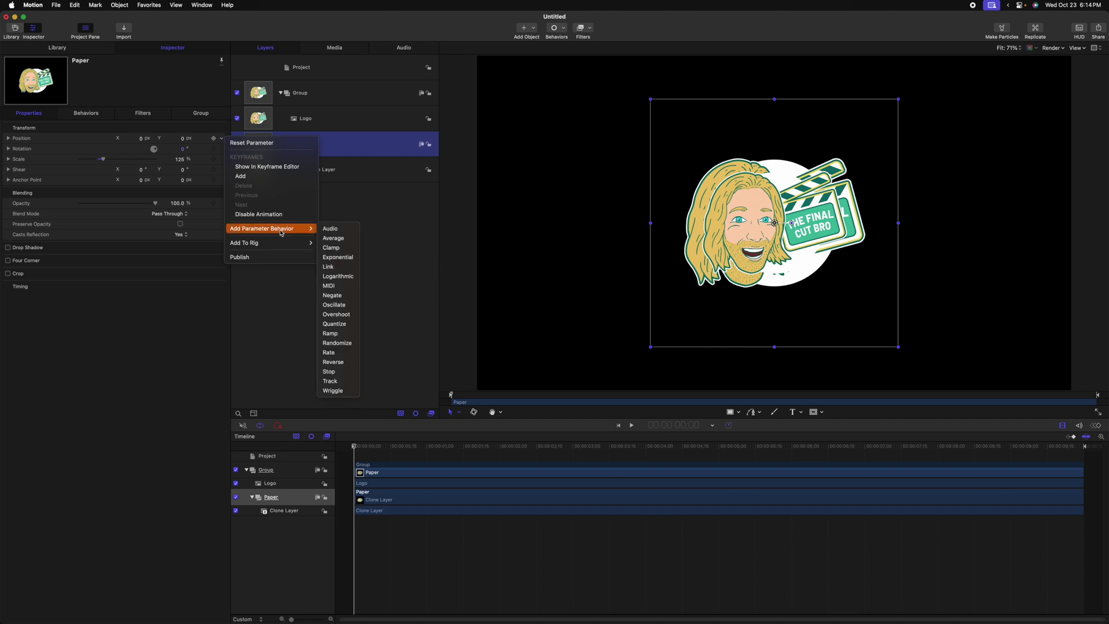
pyautogui.click(347, 268)
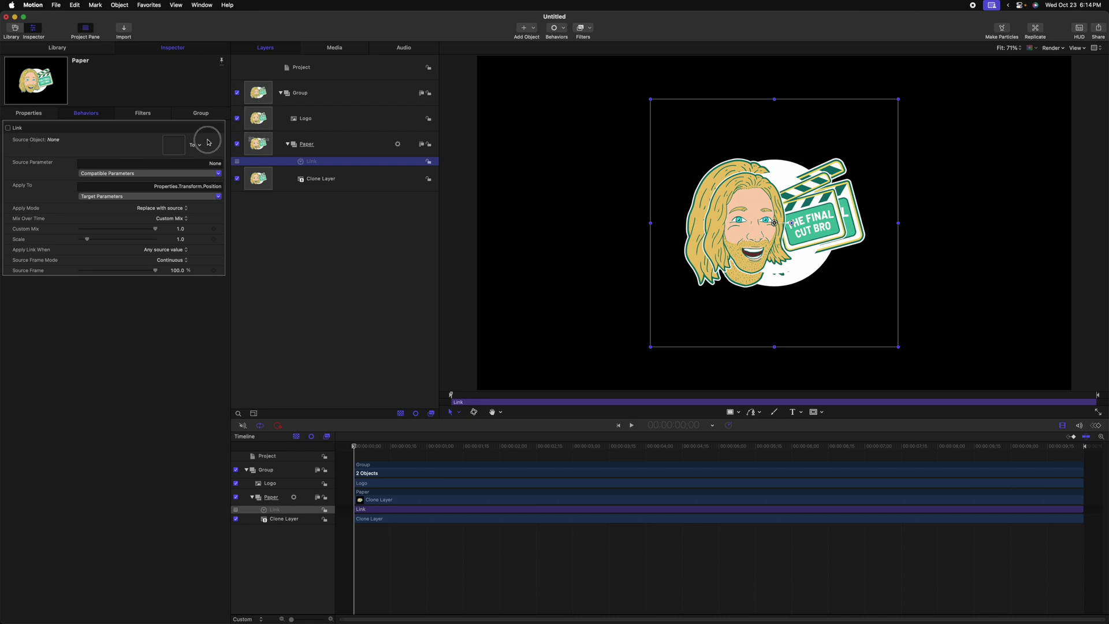
pyautogui.moveTo(178, 144); pyautogui.dragTo(181, 147)
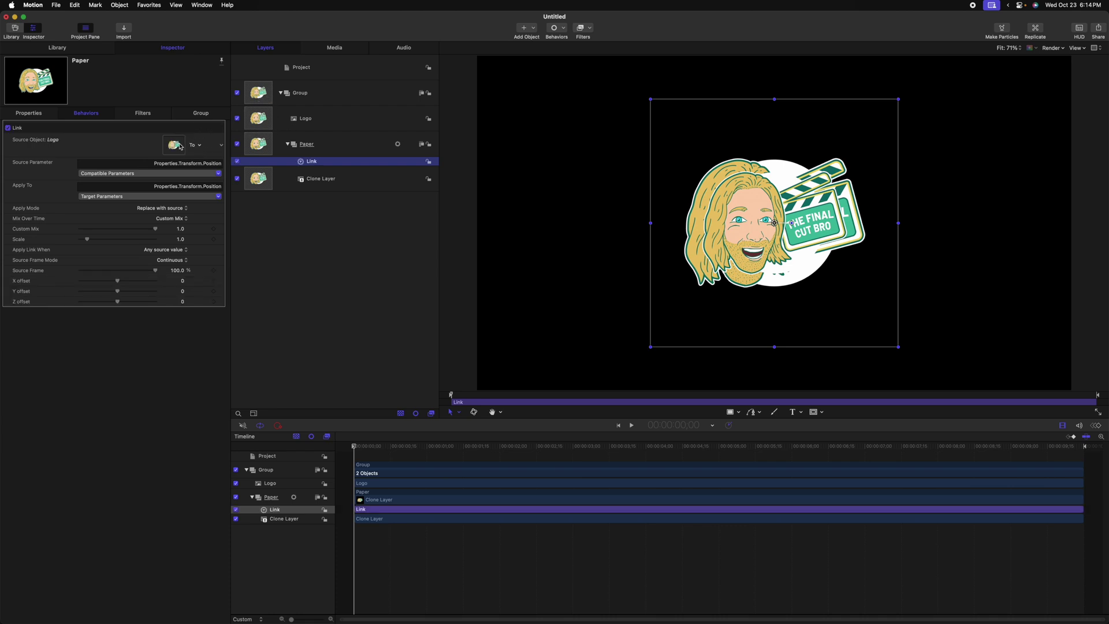
pyautogui.click(279, 112)
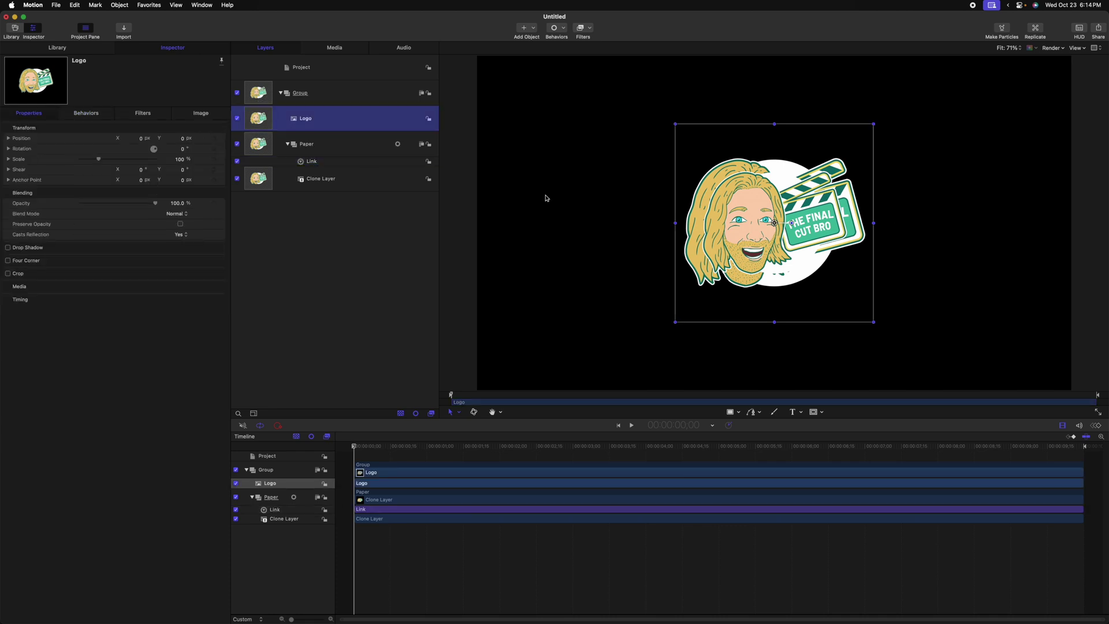
pyautogui.click(767, 224)
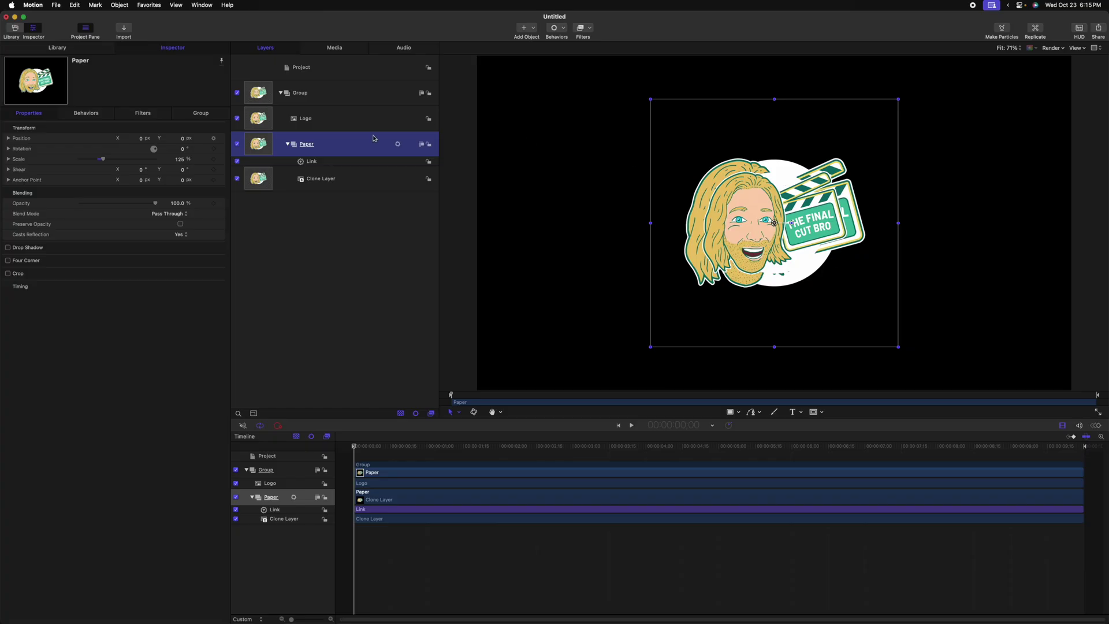
# - Apply a Stylize Fill filter to Paper and set its fill colour to white
pyautogui.click(591, 29)
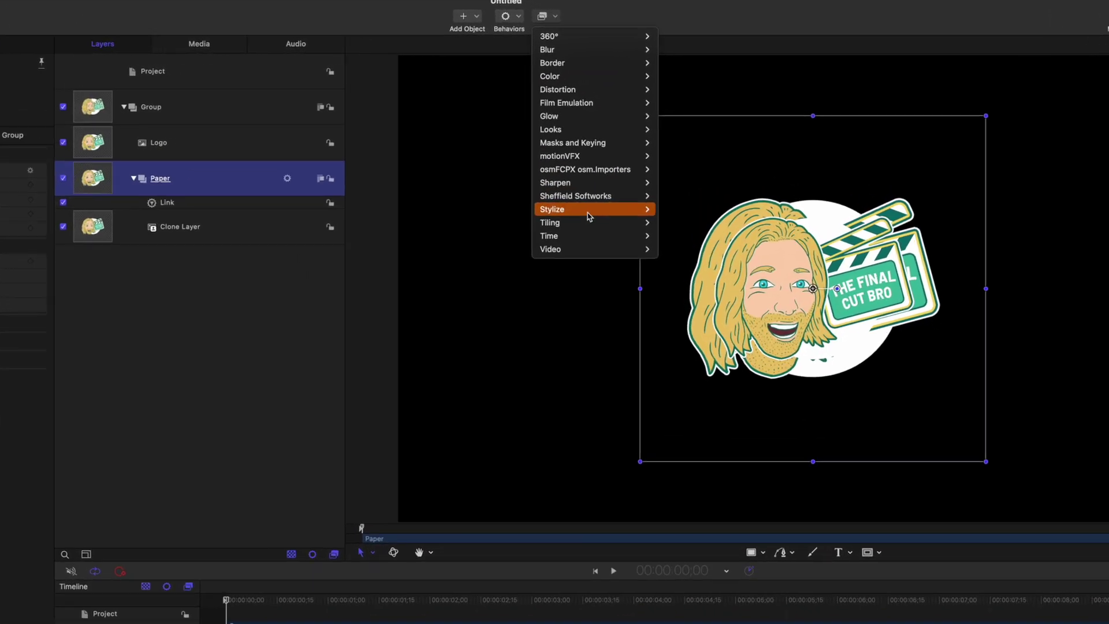
pyautogui.moveTo(612, 166)
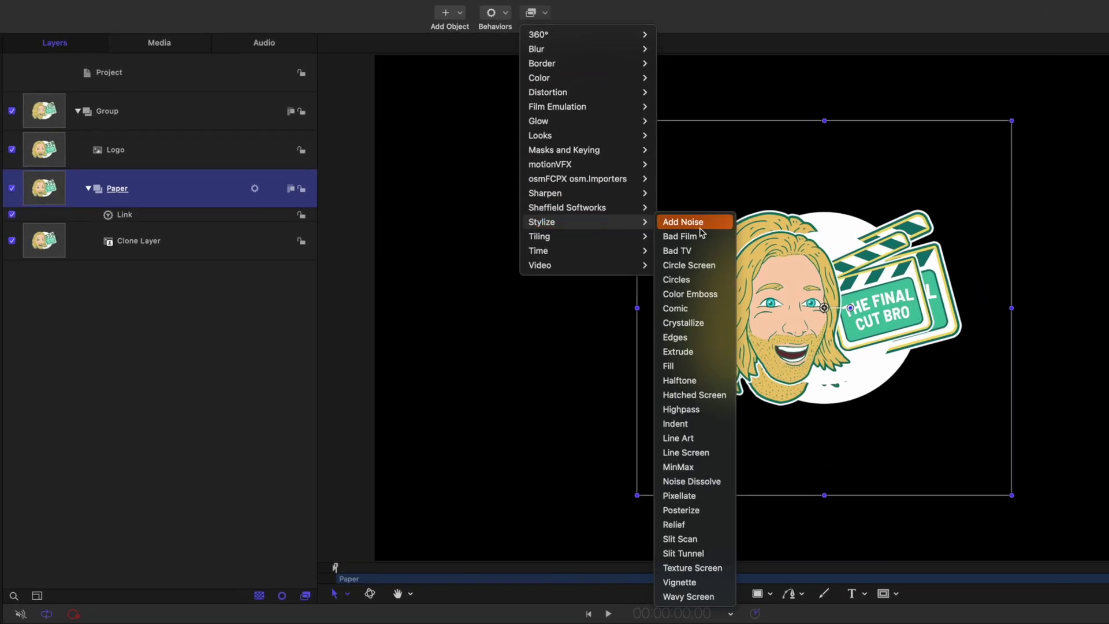
pyautogui.click(705, 369)
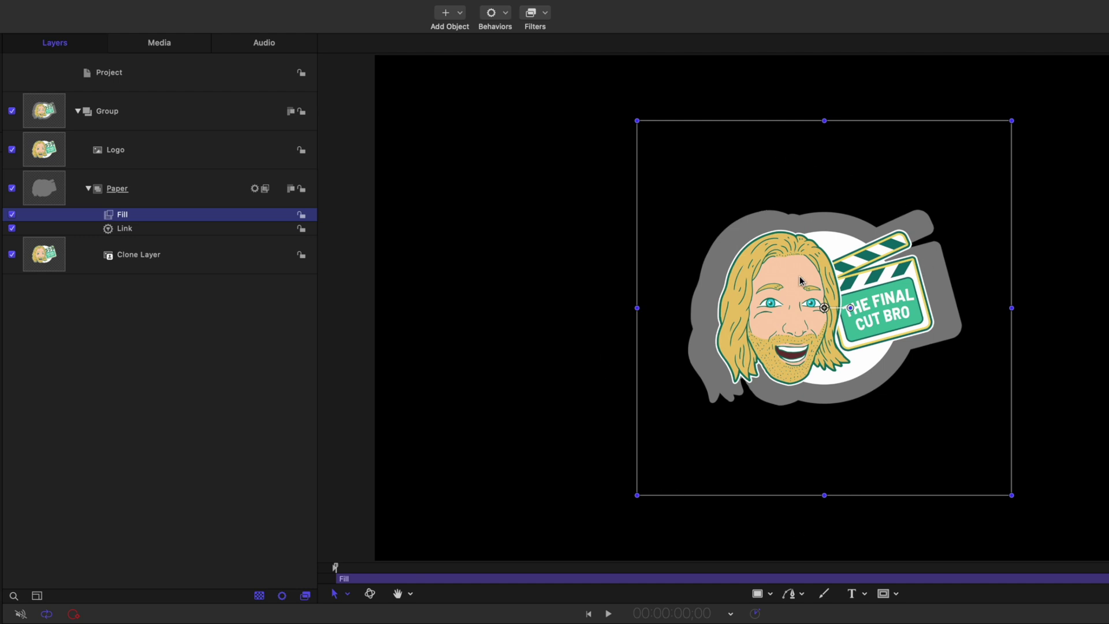
pyautogui.click(176, 149)
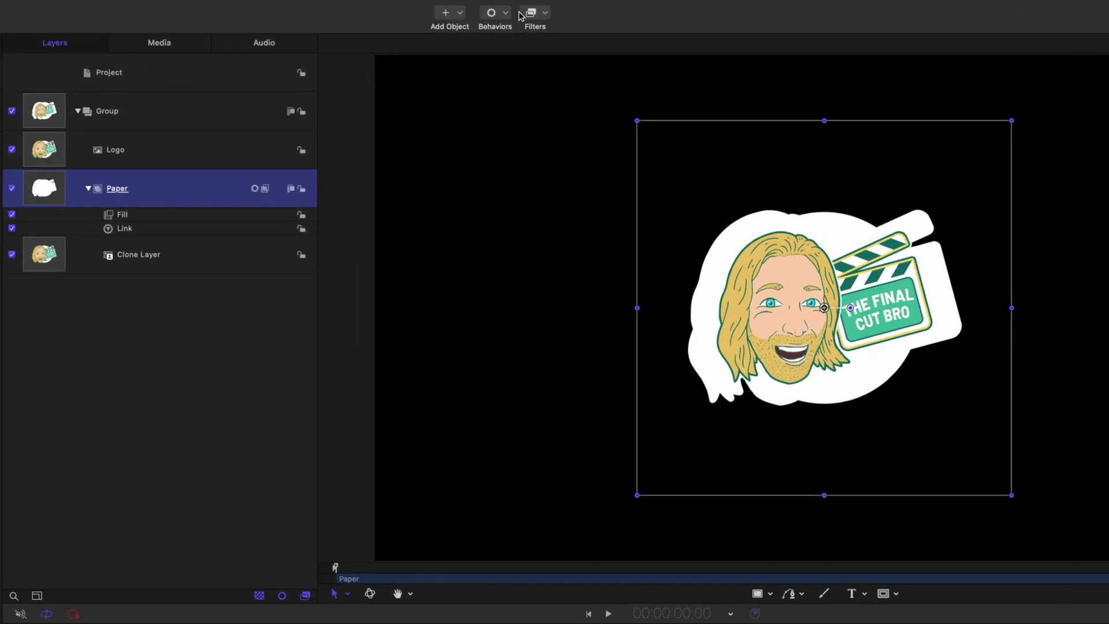
# - Add a Crystallize filter to Paper with Size 64 and Speed 2.0, previewing the jagged edges
pyautogui.click(584, 27)
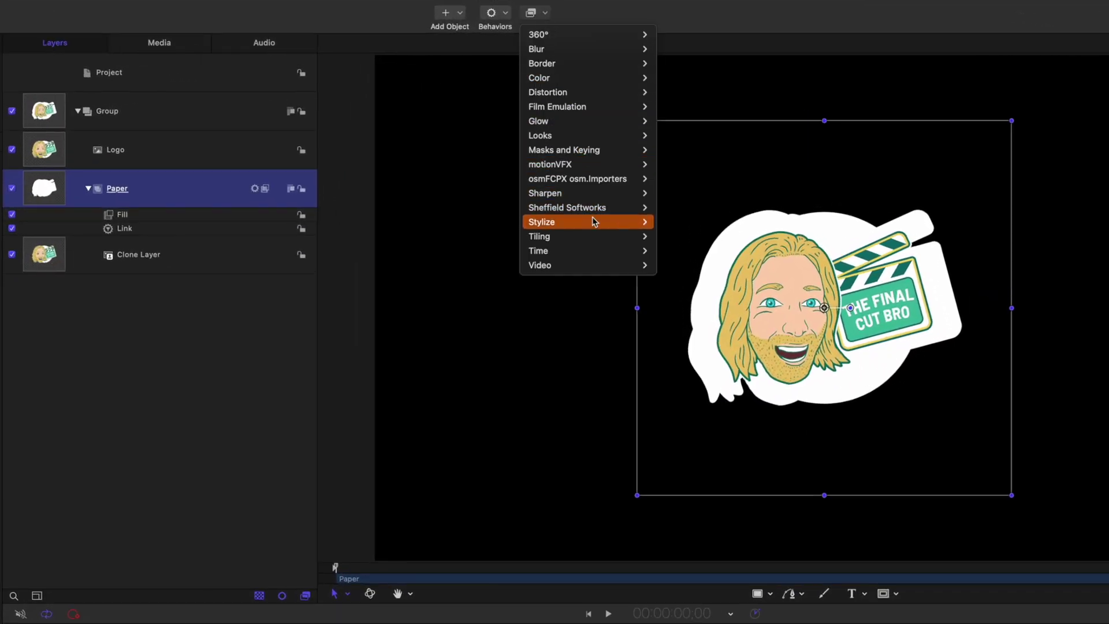
pyautogui.moveTo(593, 222)
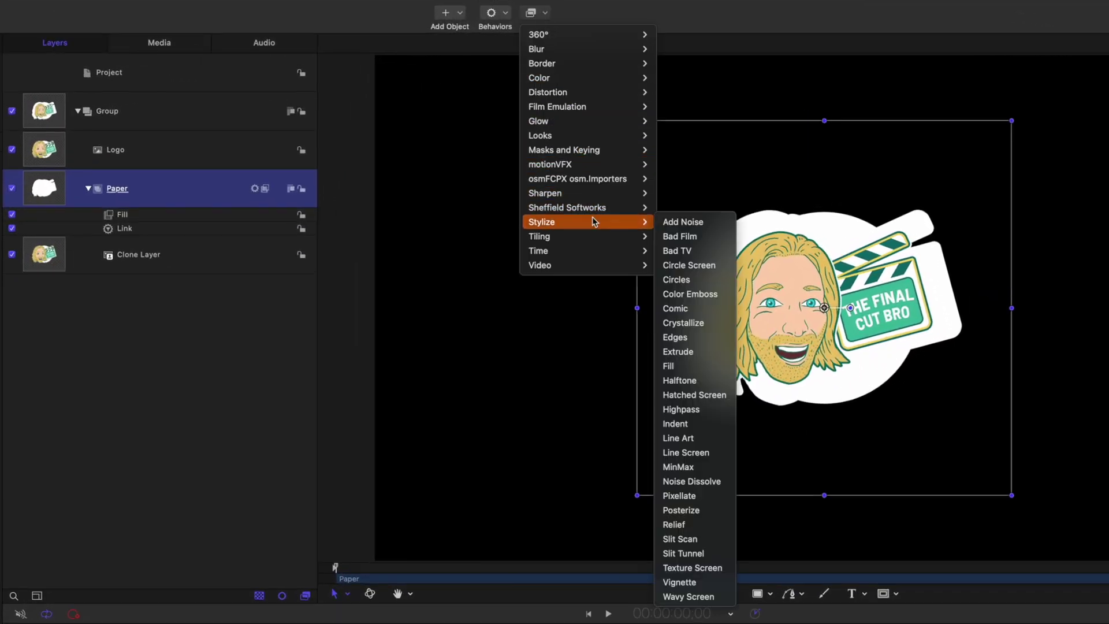
pyautogui.click(702, 330)
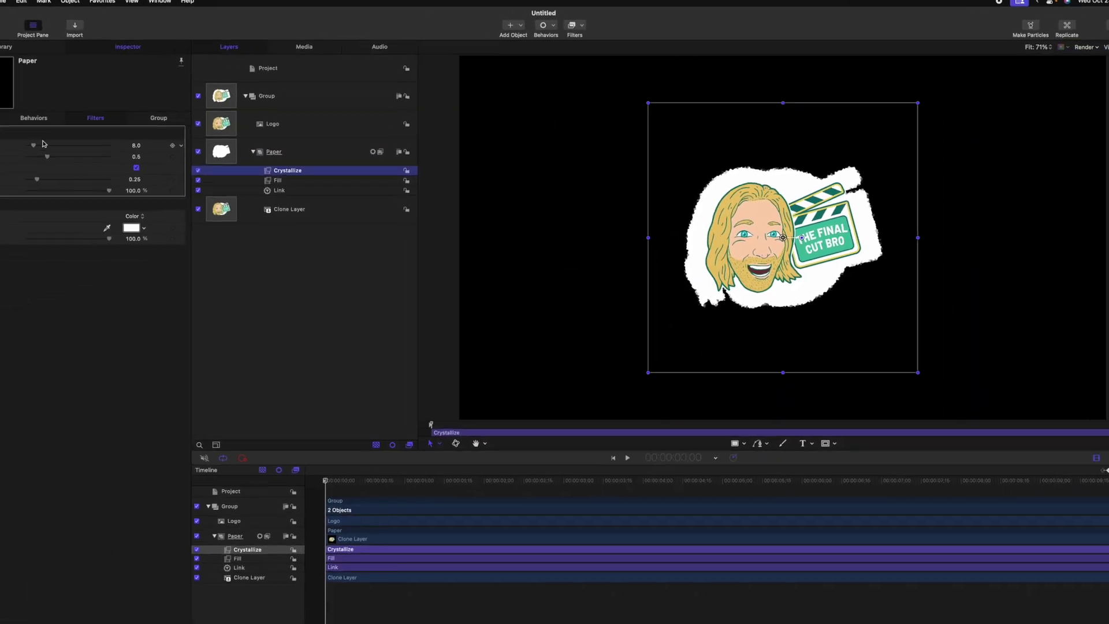
pyautogui.moveTo(43, 143); pyautogui.dragTo(209, 152)
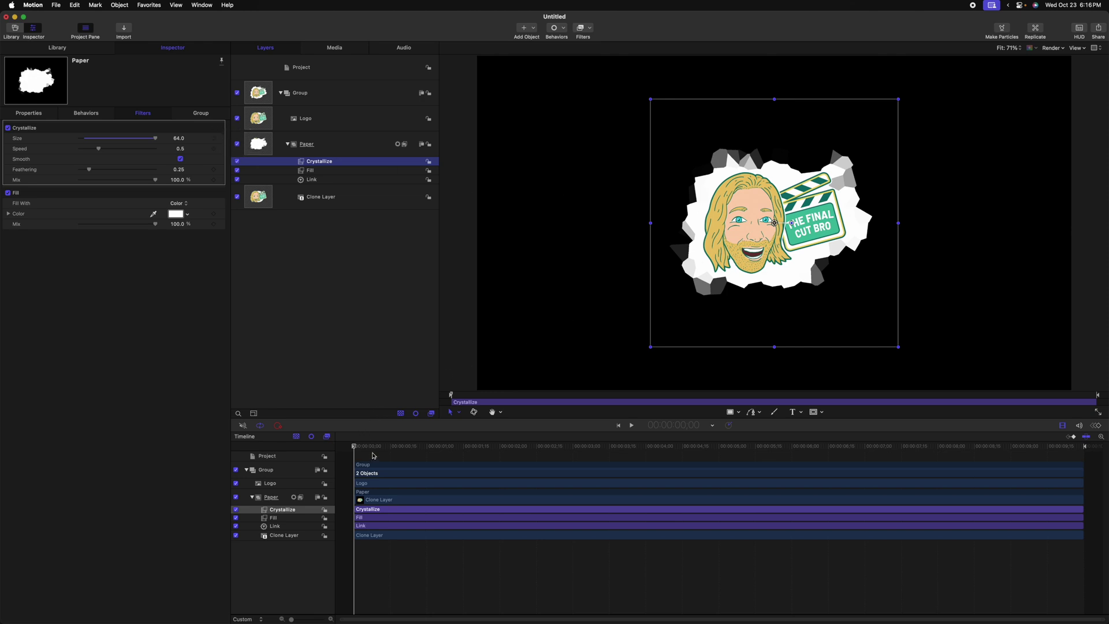
pyautogui.press('space')
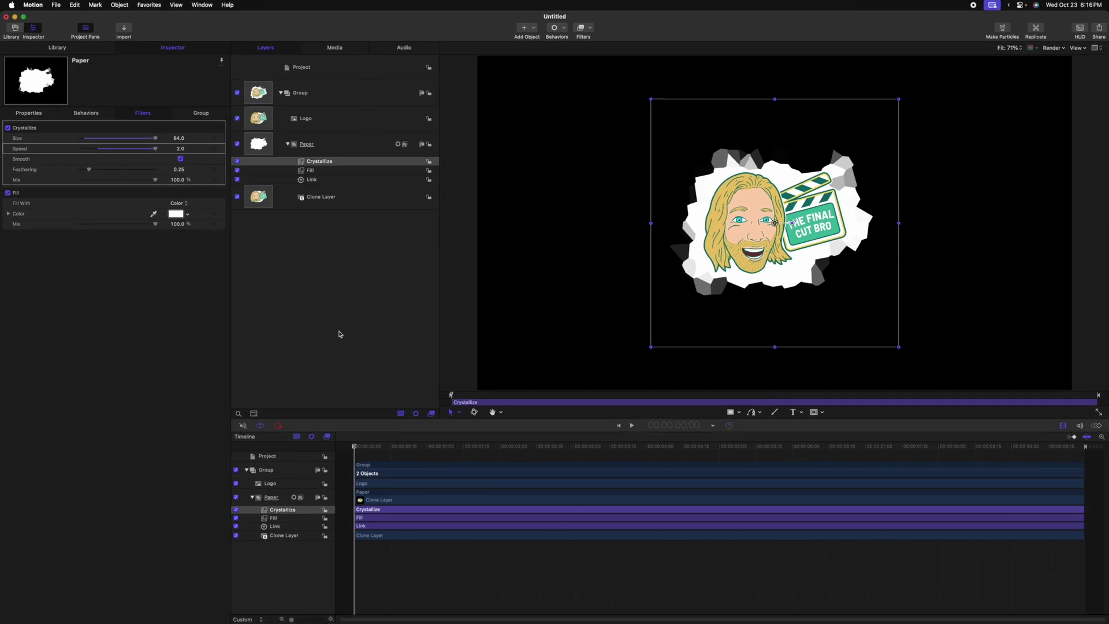
pyautogui.press('space')
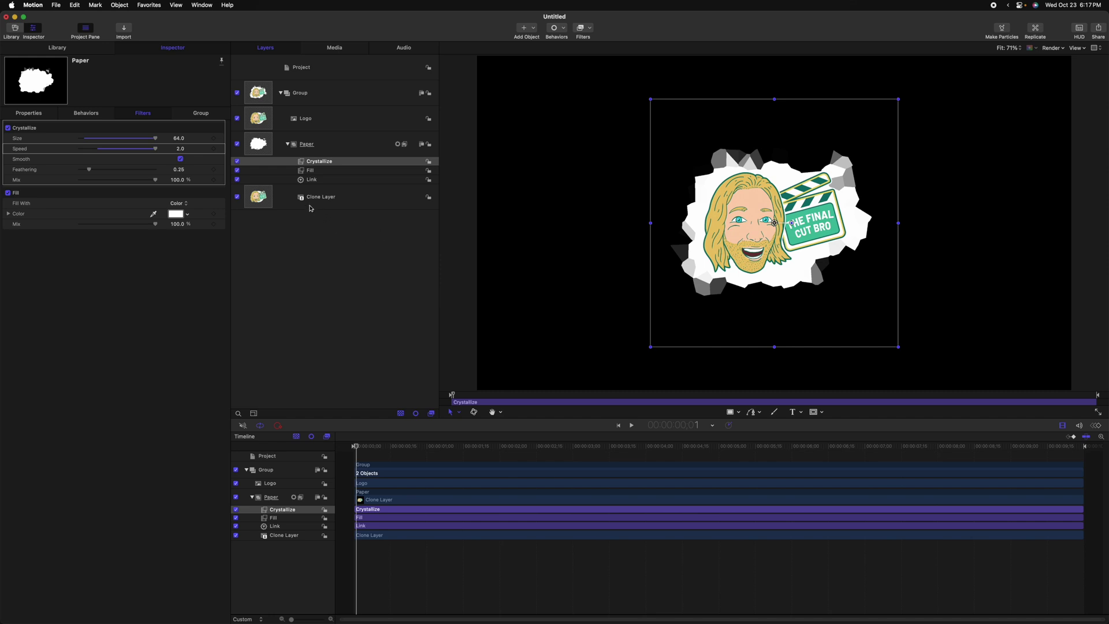
# - Add a Levels filter to Paper on the Alpha channel, lowering the white point to solidify it
pyautogui.click(323, 150)
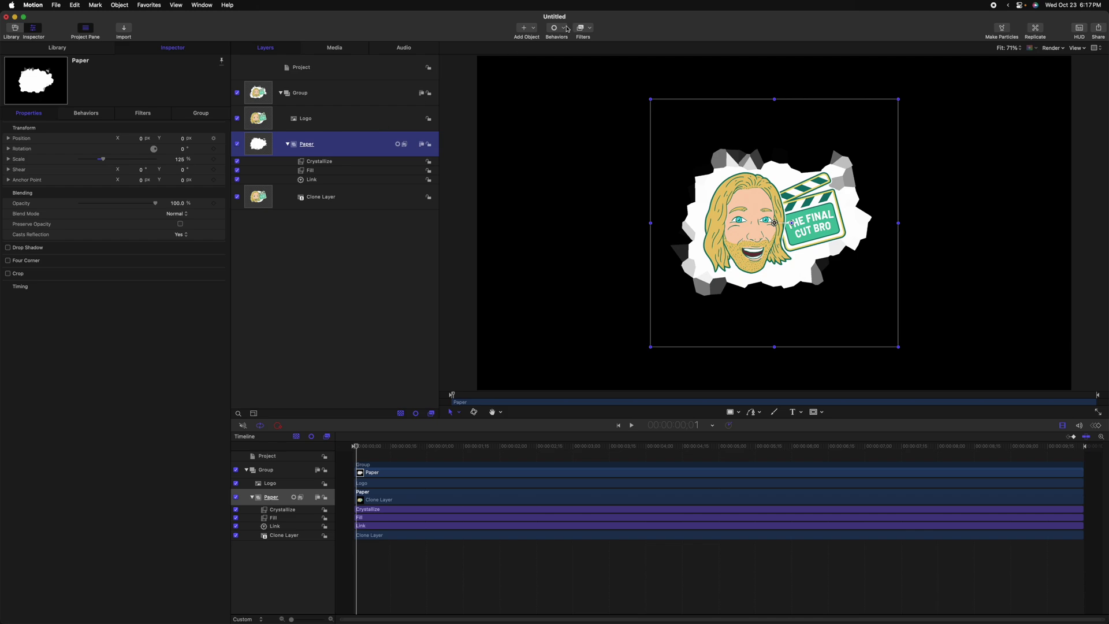
pyautogui.click(593, 29)
pyautogui.moveTo(584, 70)
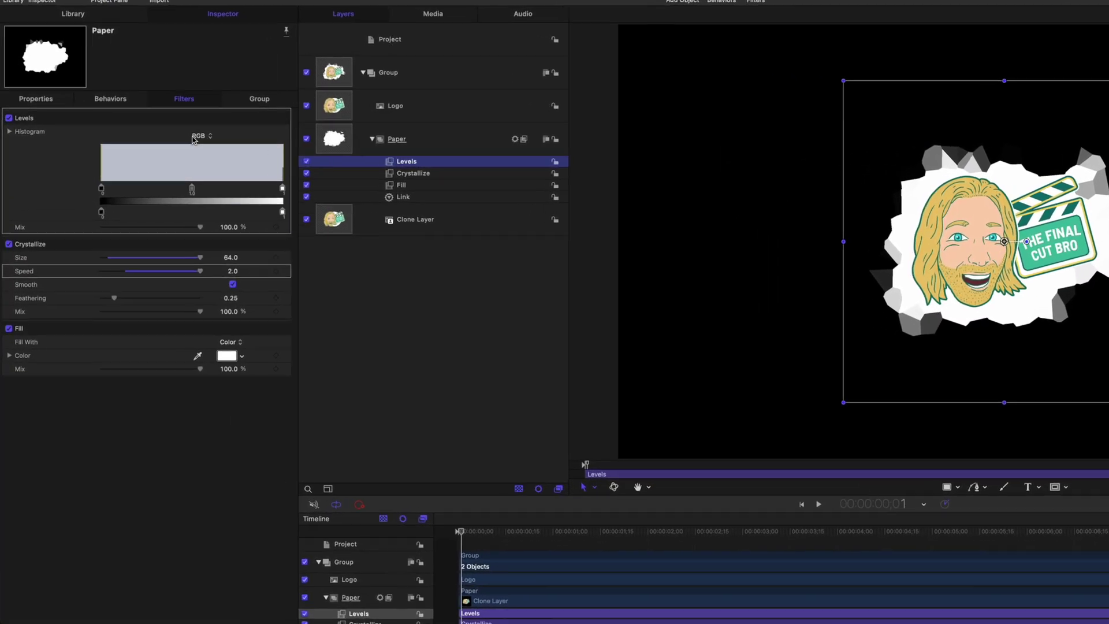
pyautogui.click(215, 134)
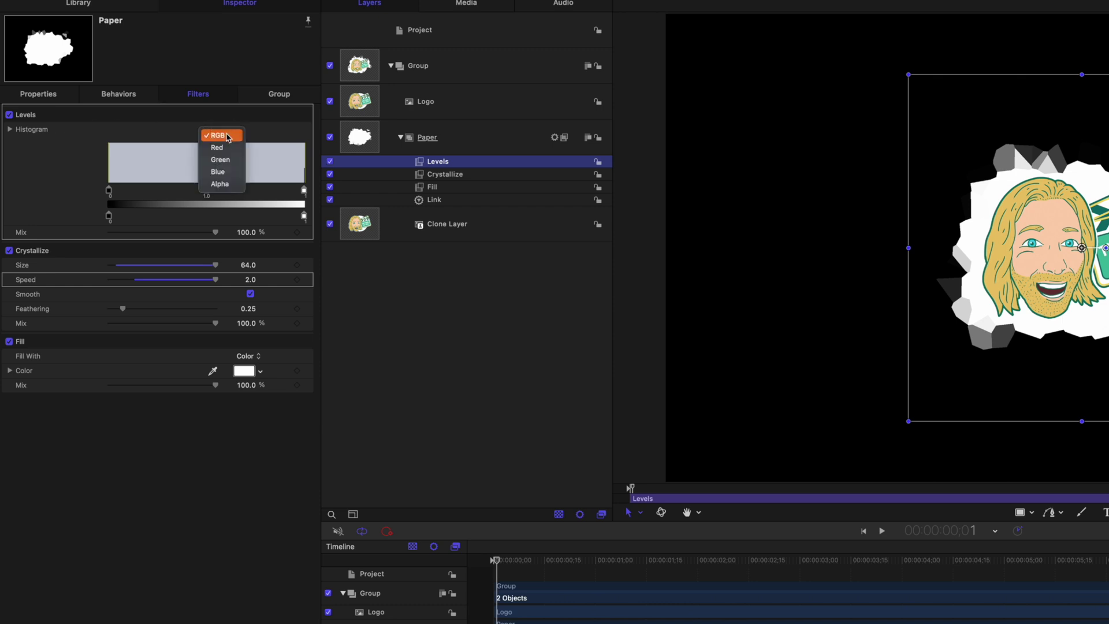
pyautogui.click(229, 185)
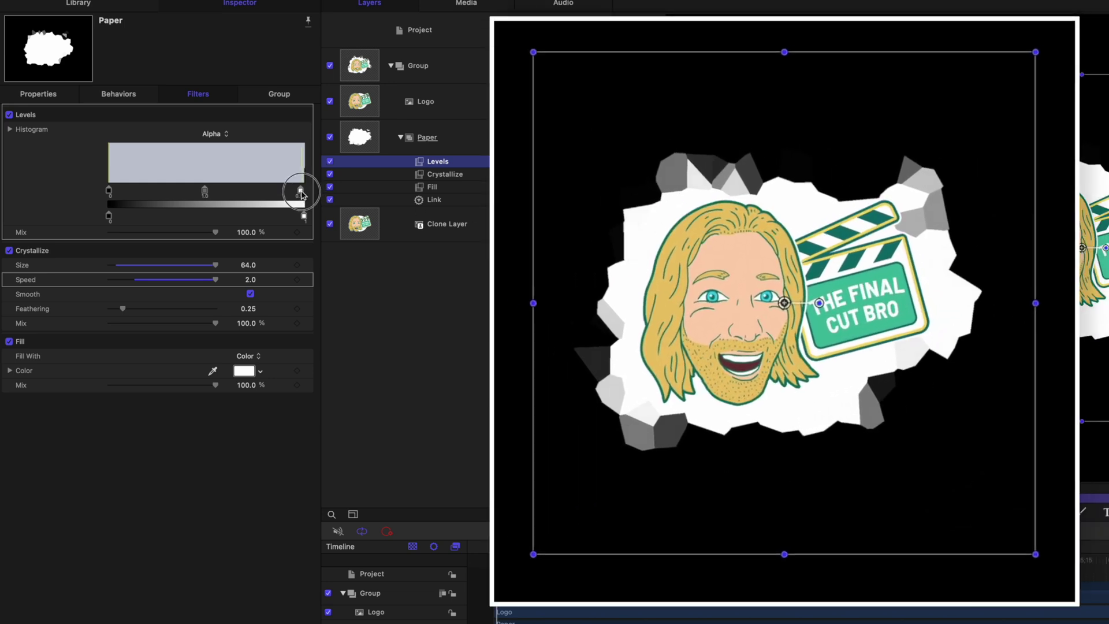
pyautogui.moveTo(289, 194); pyautogui.dragTo(110, 192)
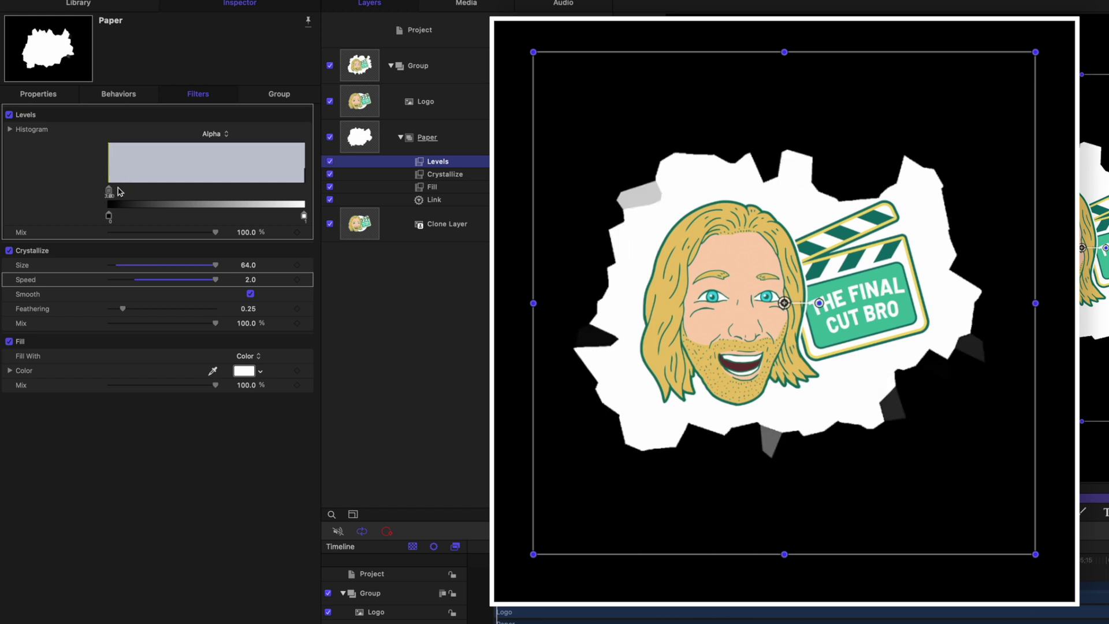
pyautogui.press('space')
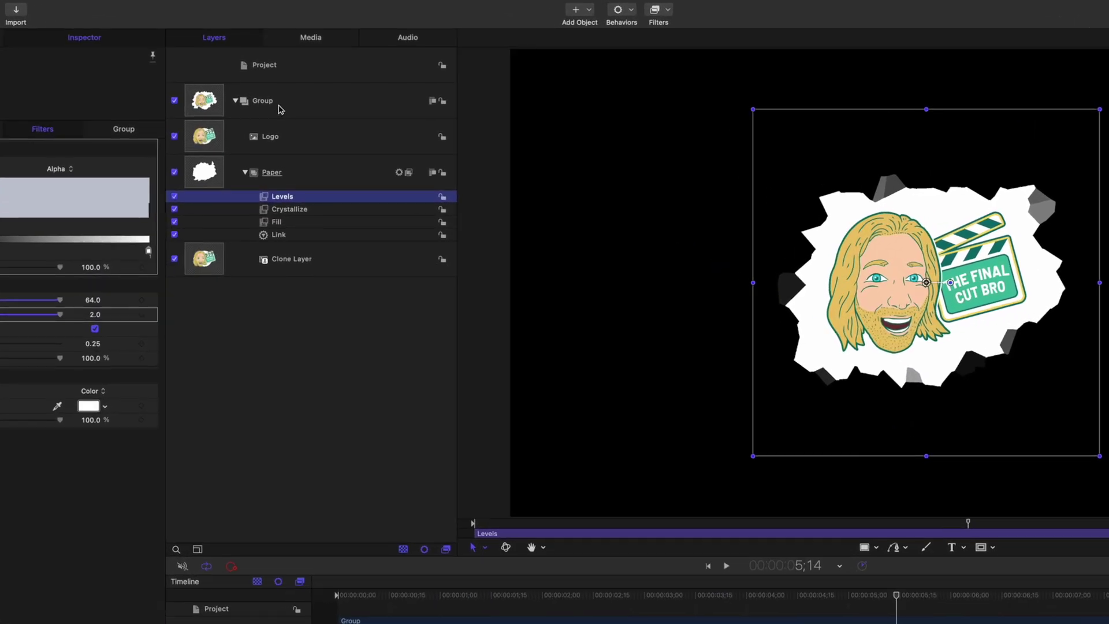
# - Rename the top Group layer to Everything
pyautogui.click(307, 96)
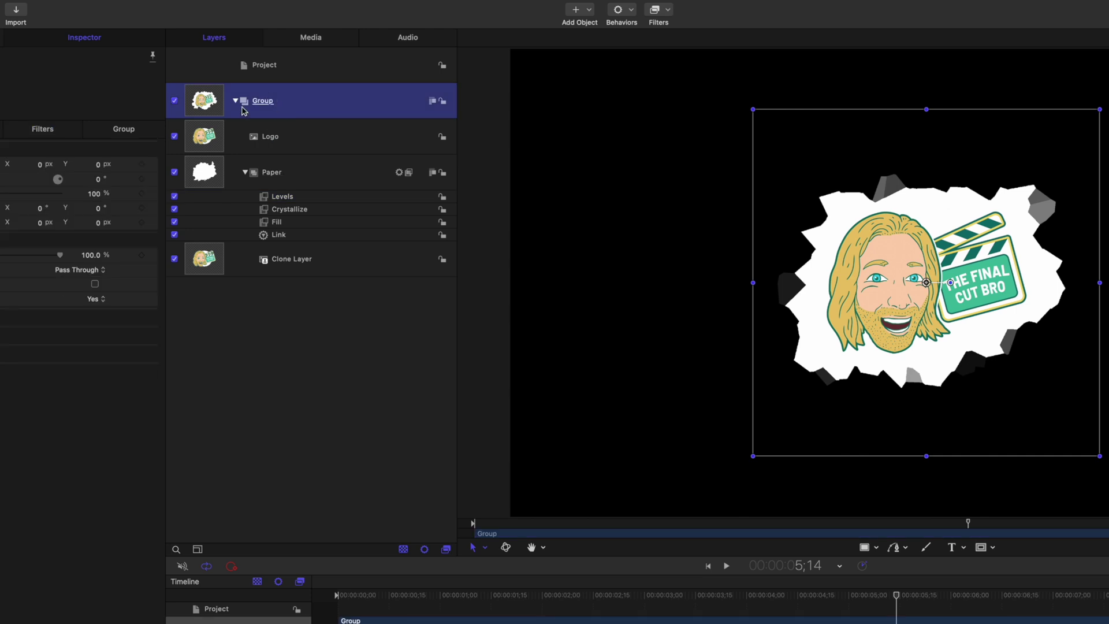
pyautogui.doubleClick(260, 101)
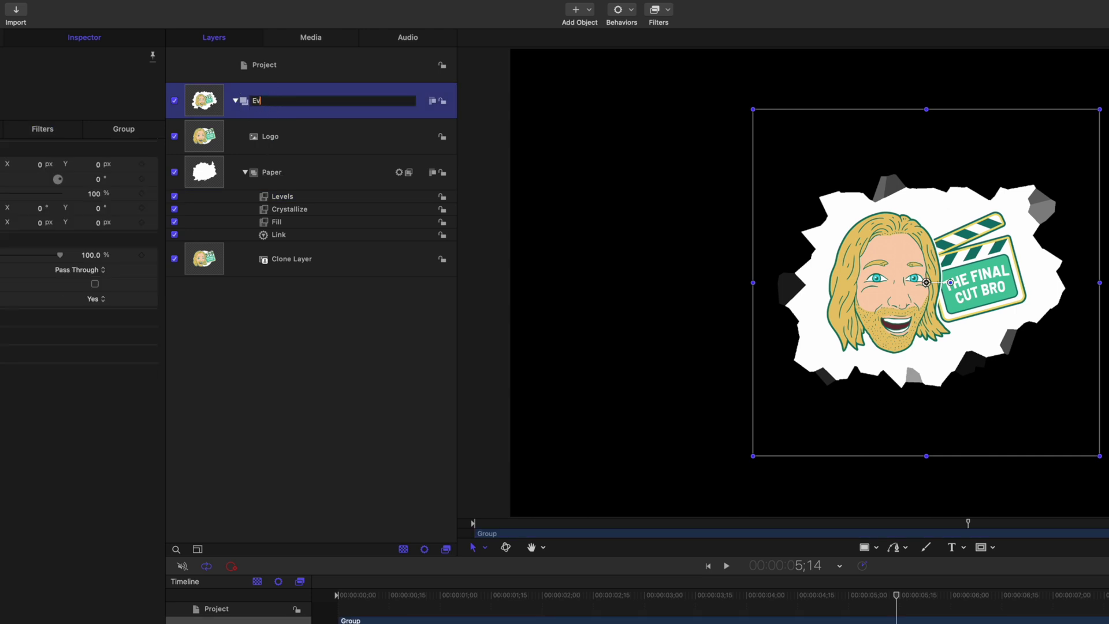
pyautogui.write('Everything')
pyautogui.press('Return')
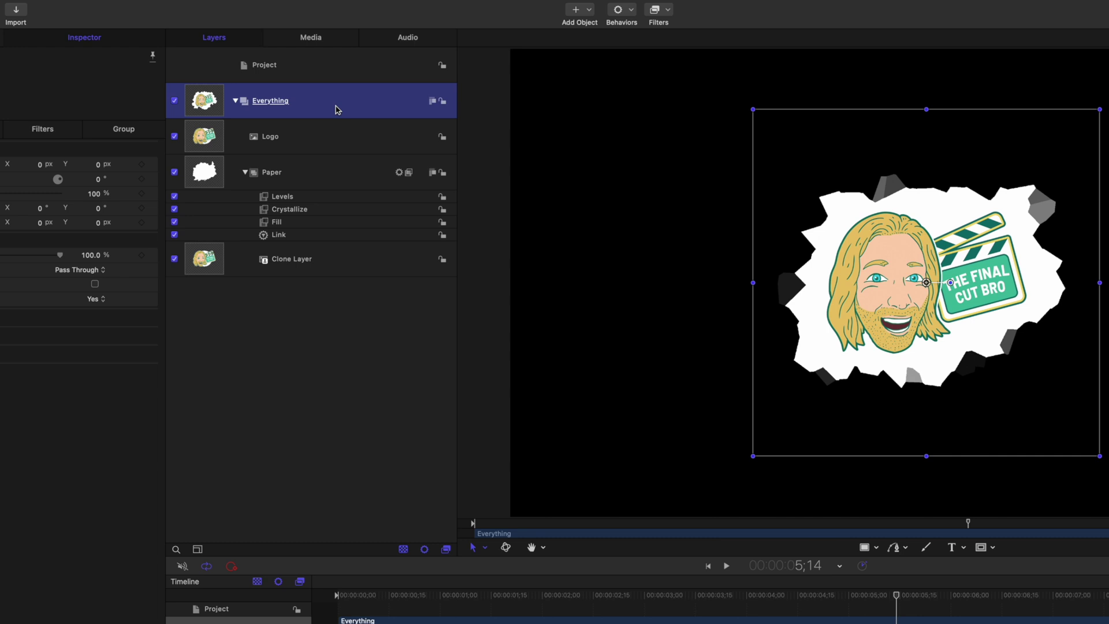
# - Add a monochrome Pink Noise filter to Everything and preview the grainy texture
pyautogui.click(647, 14)
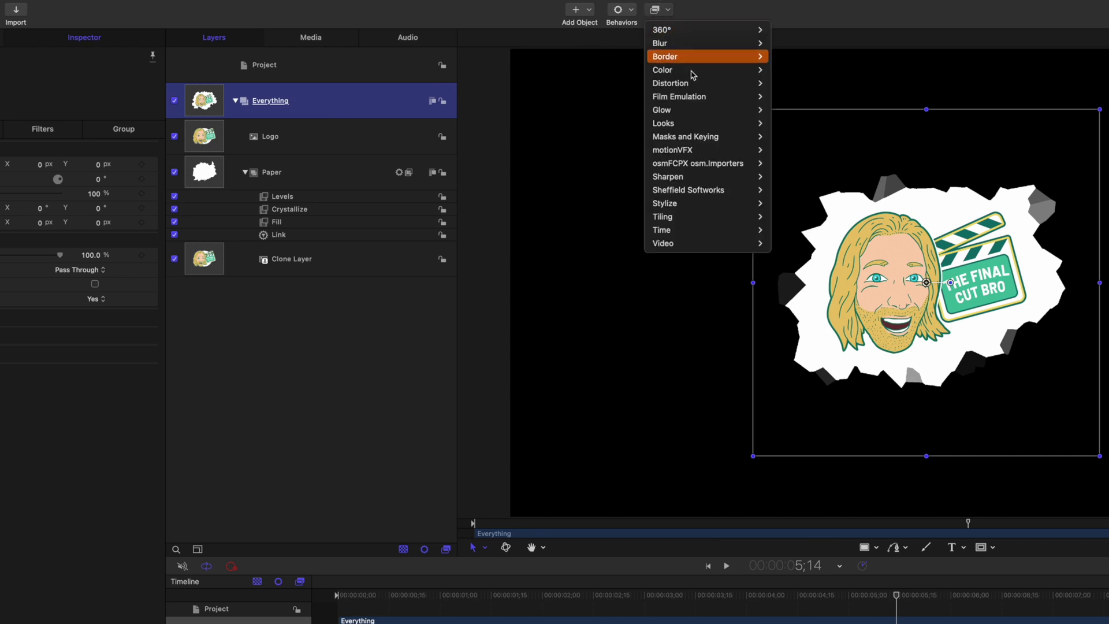
pyautogui.moveTo(715, 208)
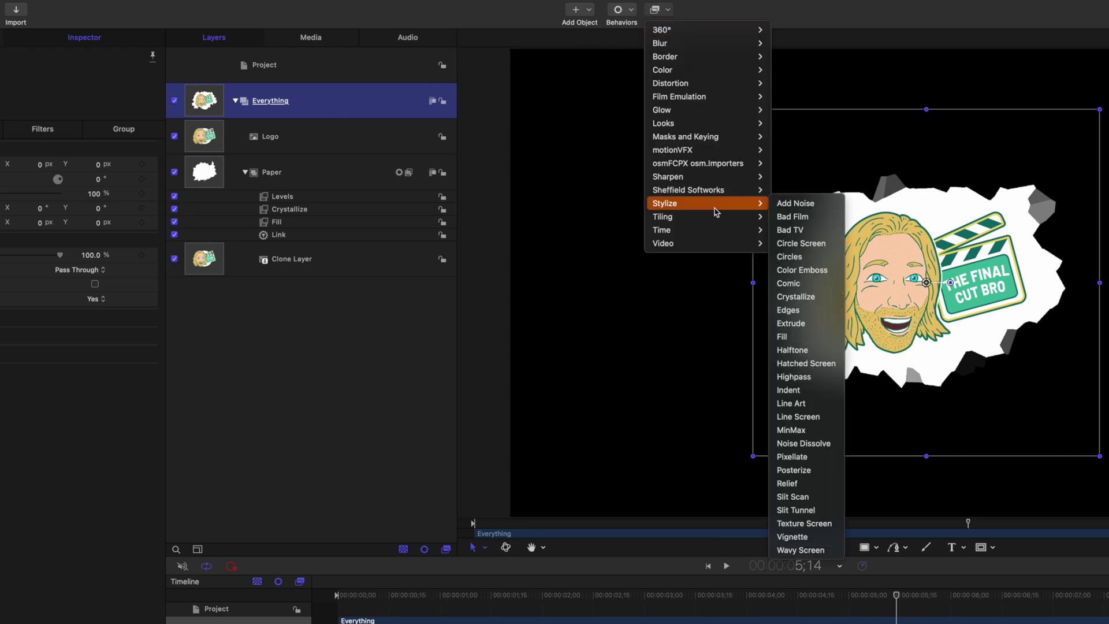
pyautogui.click(796, 203)
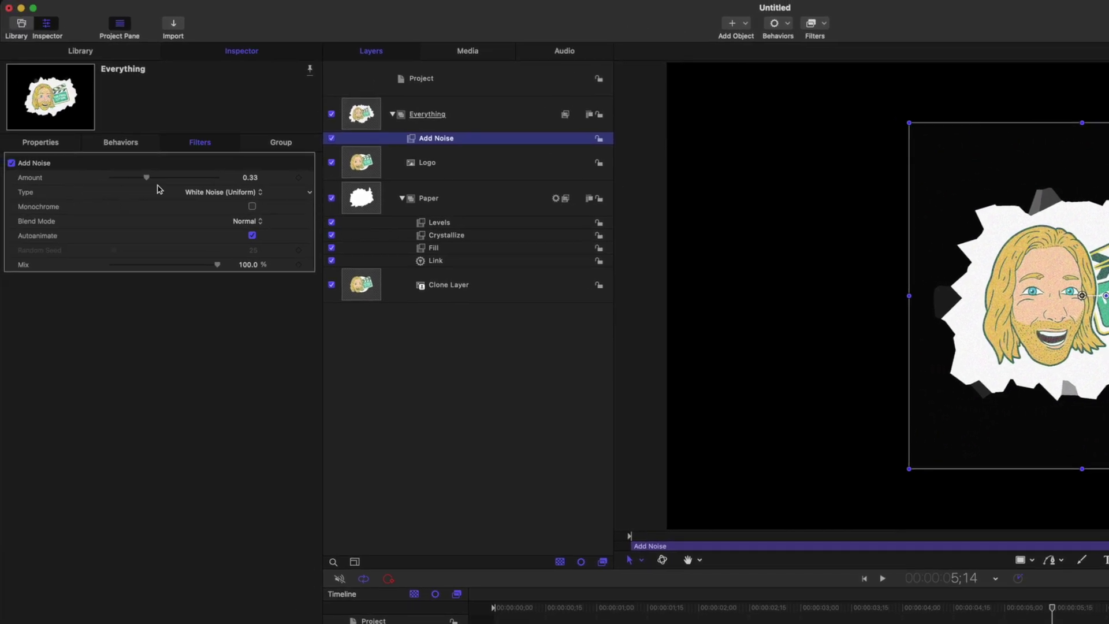
pyautogui.click(236, 198)
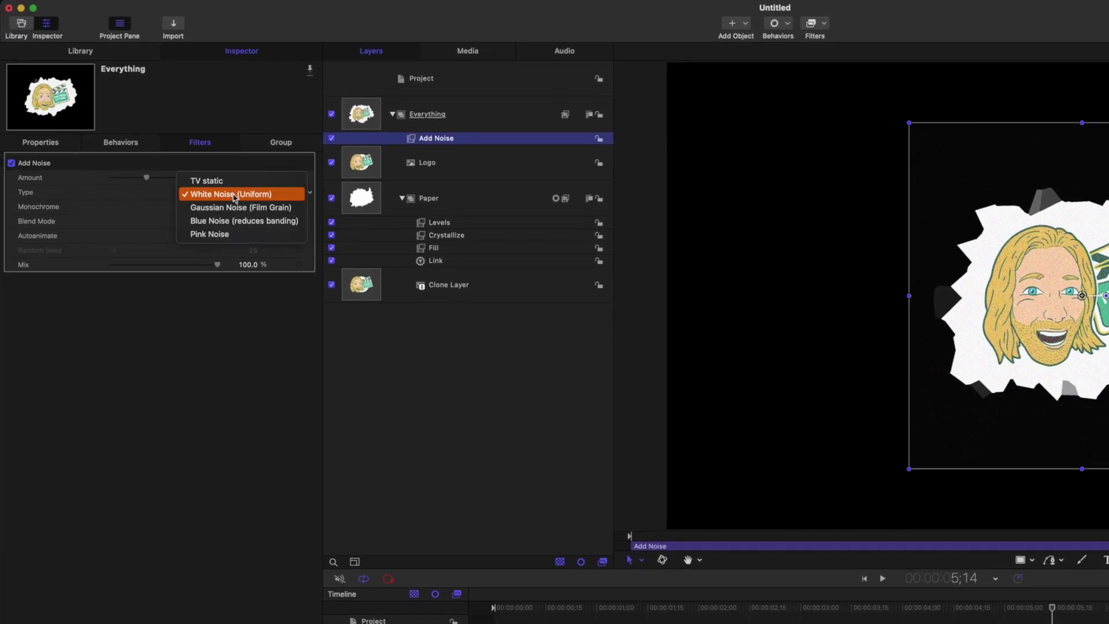
pyautogui.click(242, 231)
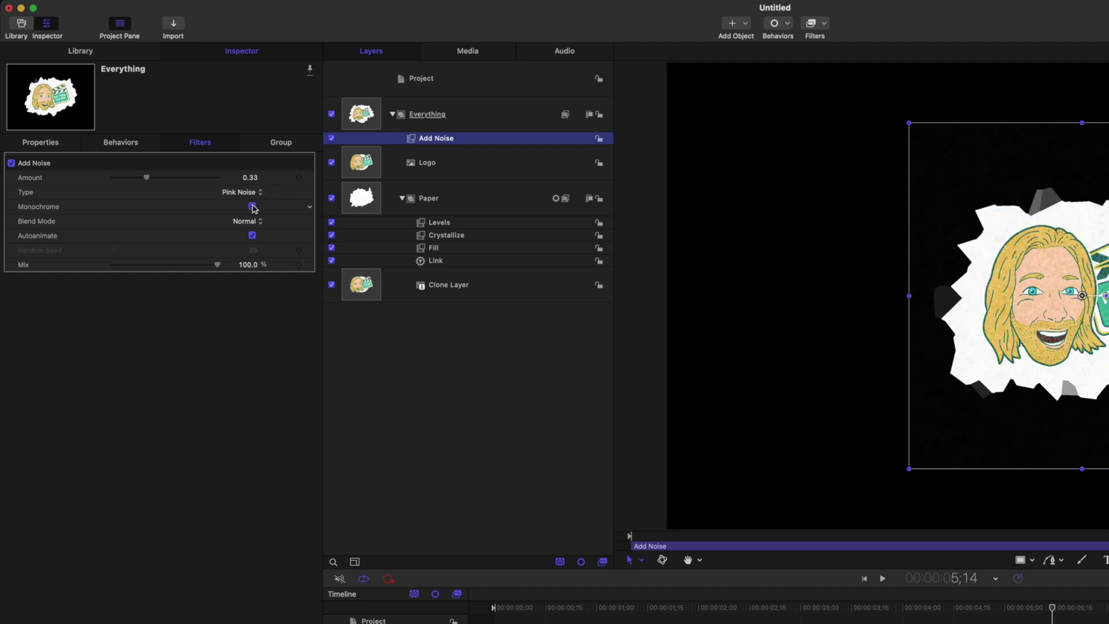
pyautogui.press('space')
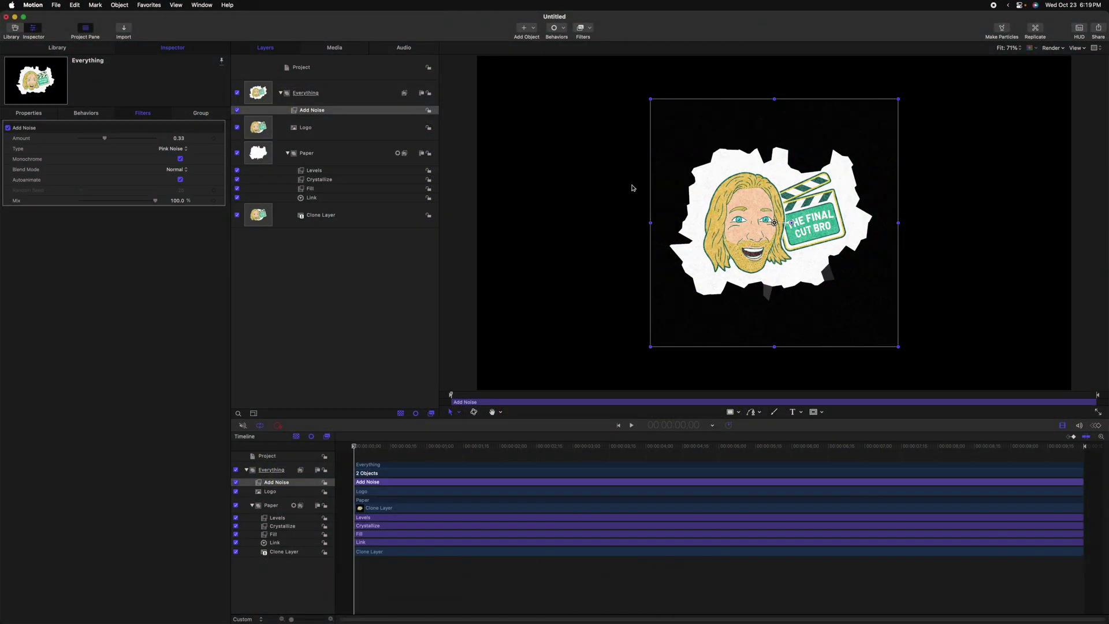
# - Add an Underwater distortion to Everything with Refraction 5 and preview the warp
pyautogui.click(346, 92)
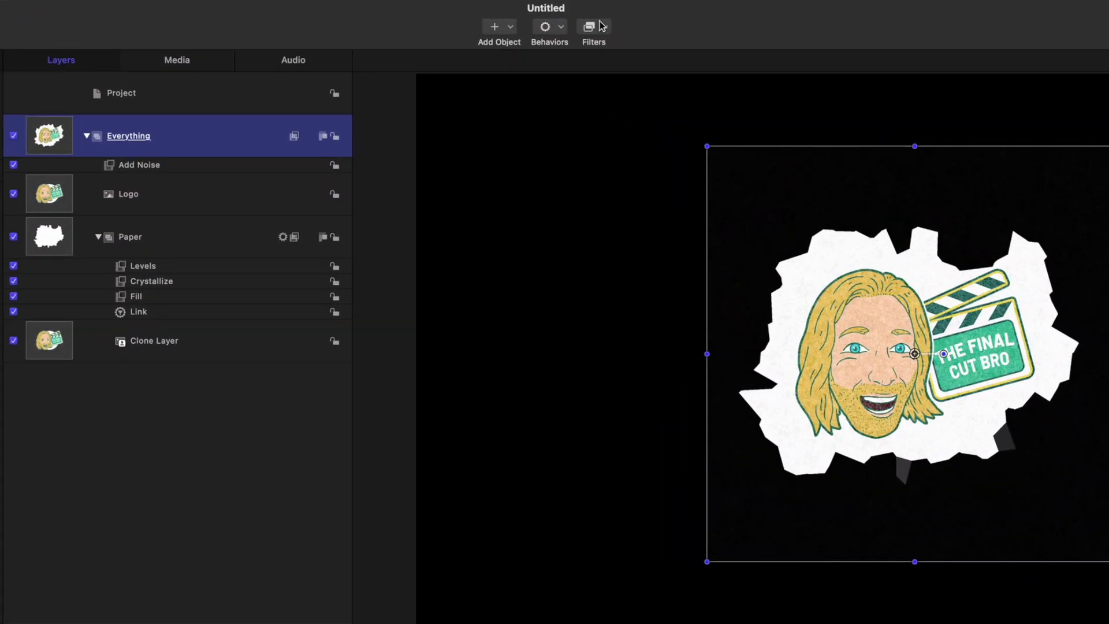
pyautogui.click(588, 27)
pyautogui.moveTo(649, 114)
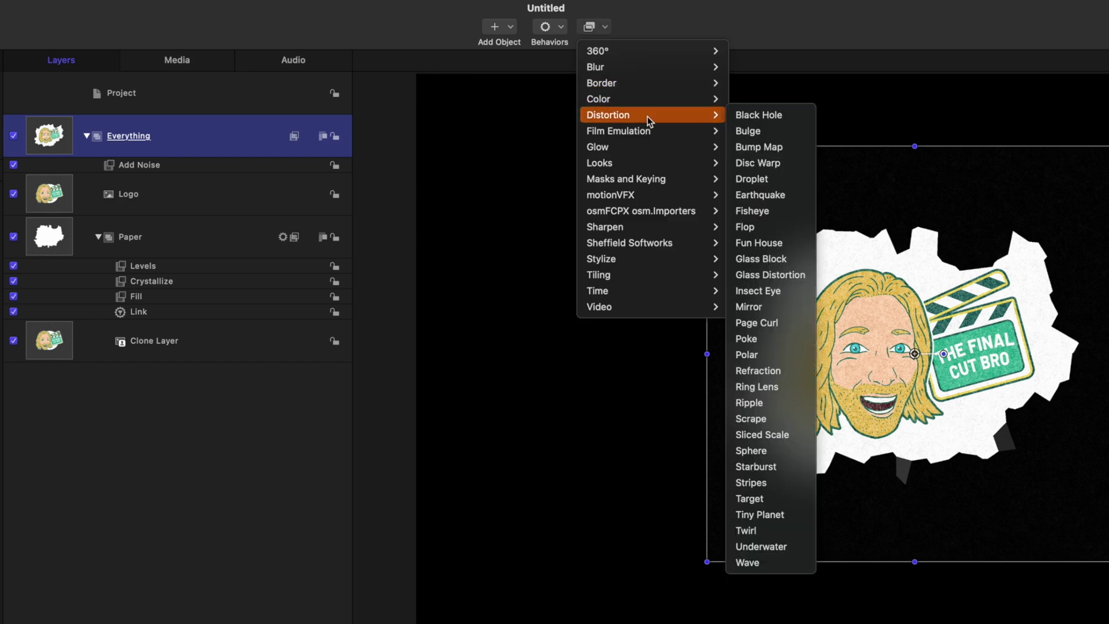
pyautogui.click(780, 547)
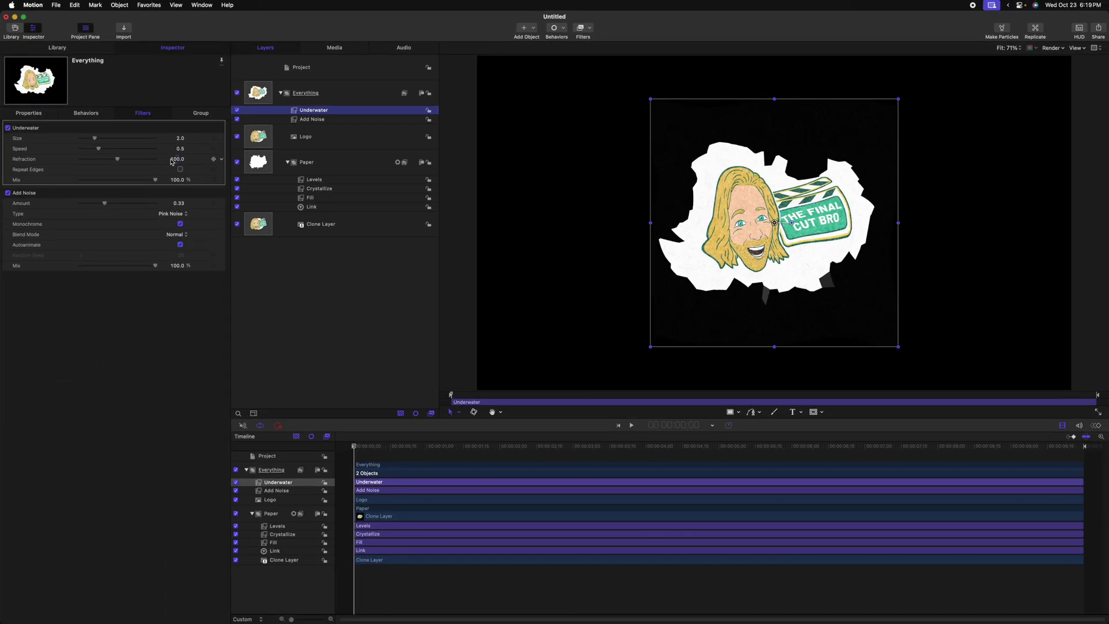
pyautogui.doubleClick(177, 159)
pyautogui.write('5')
pyautogui.press('Return')
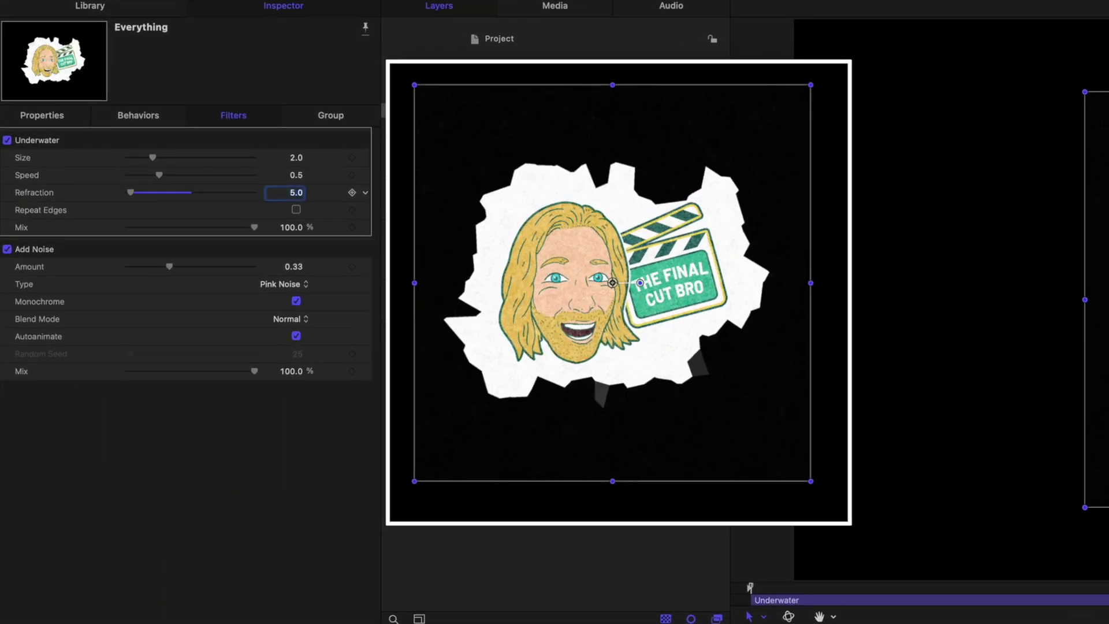
pyautogui.press('space')
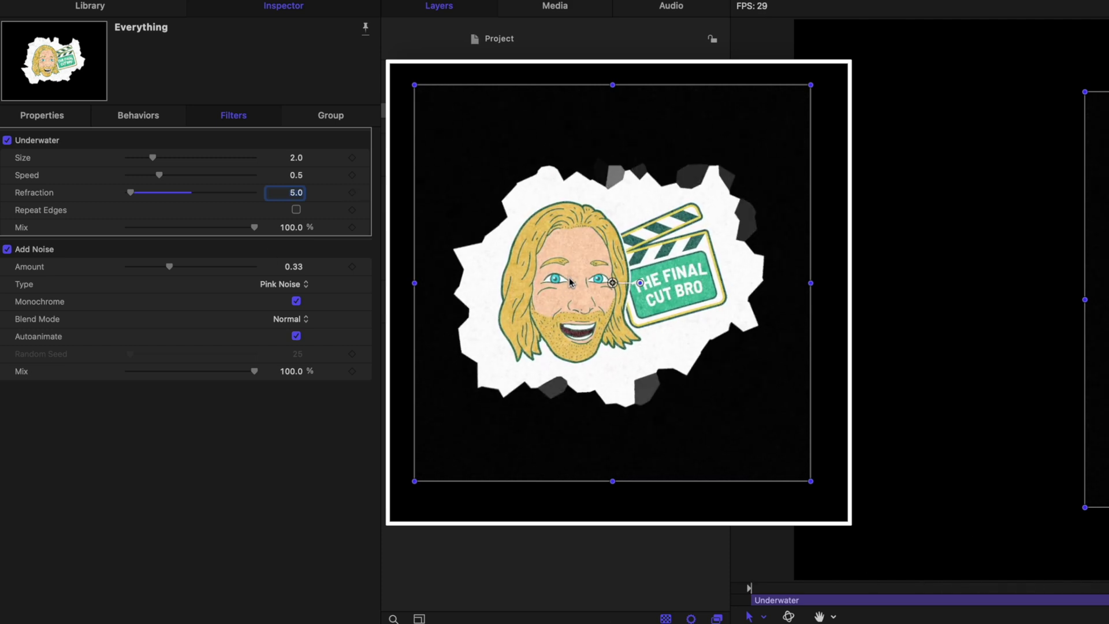
# - Try an Underwater Size of 10, then settle on 2.0
pyautogui.moveTo(158, 157); pyautogui.dragTo(277, 158)
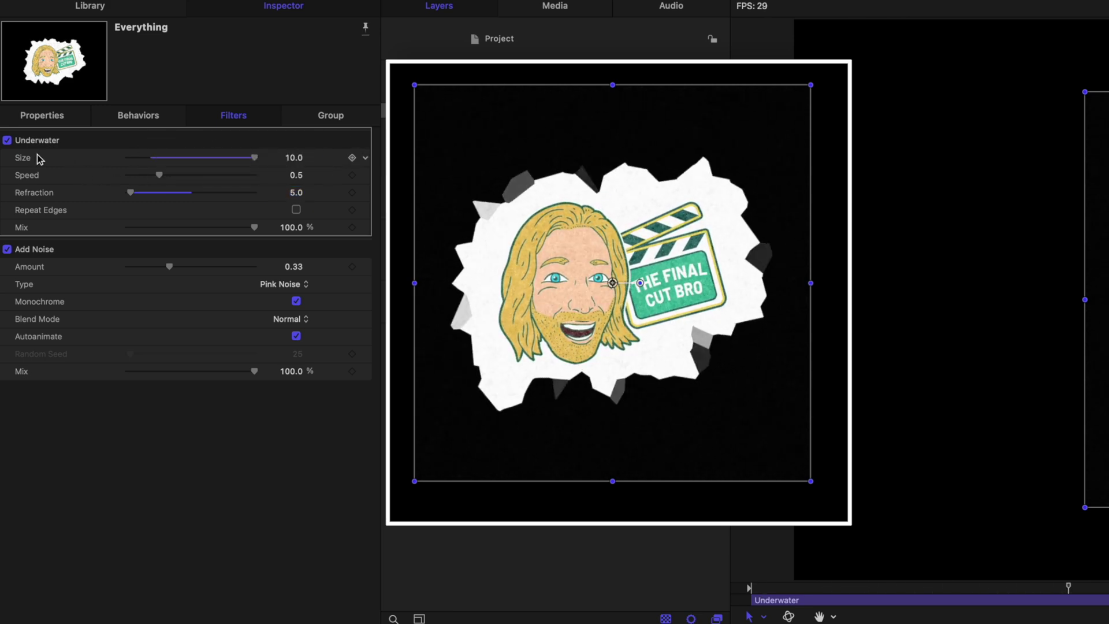
pyautogui.press('space')
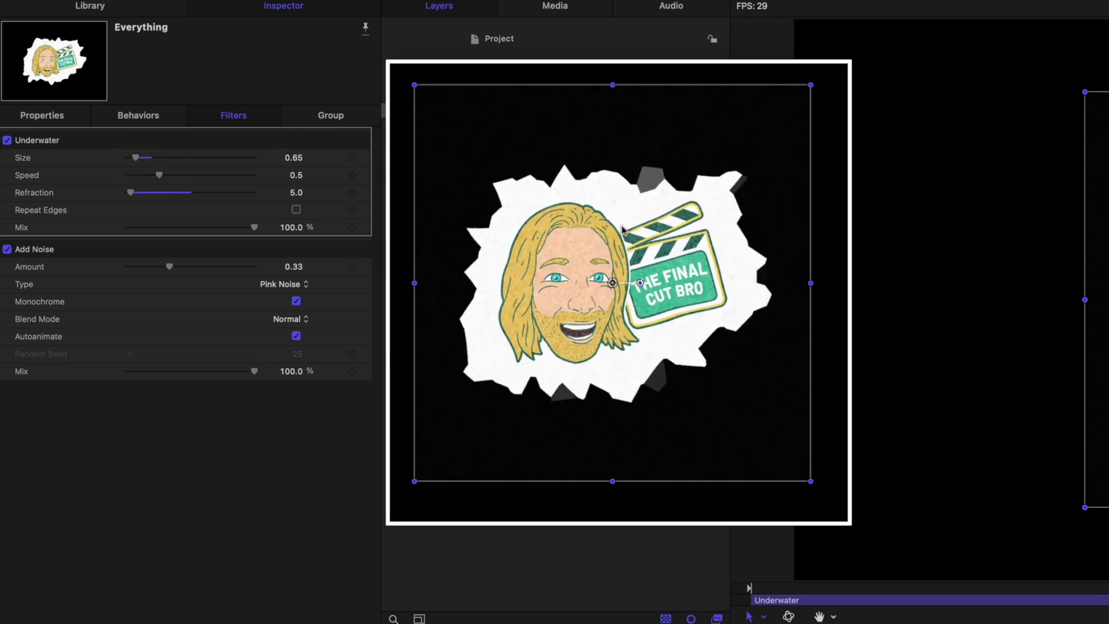
pyautogui.moveTo(135, 157); pyautogui.dragTo(152, 157)
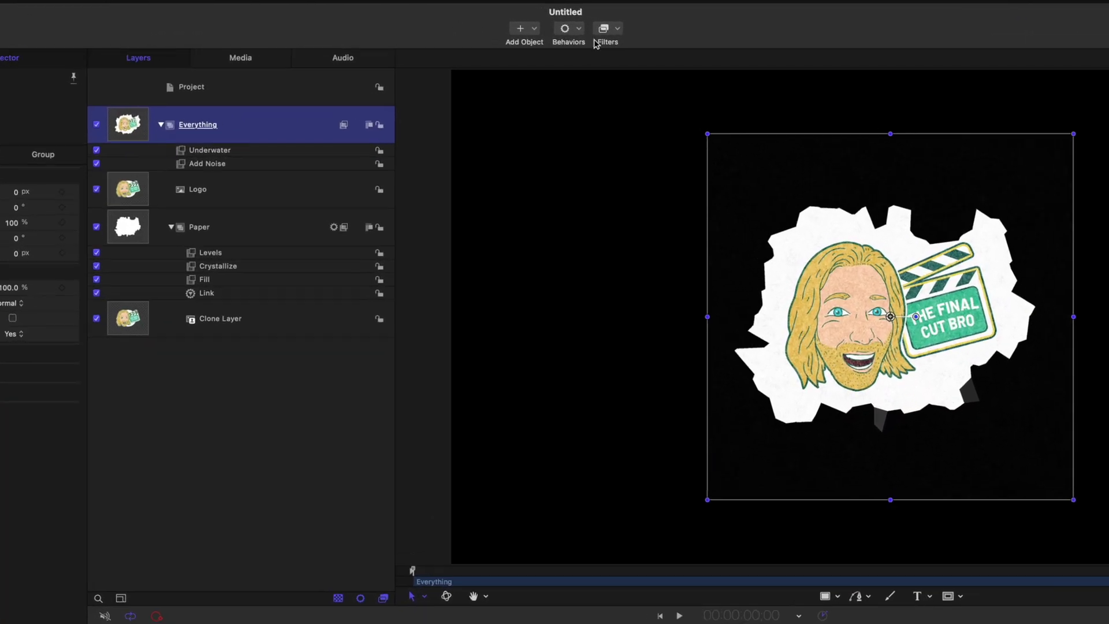
# - Add a Strobe time filter to the Everything group and set its Strobe Rate to 3.0
pyautogui.click(580, 30)
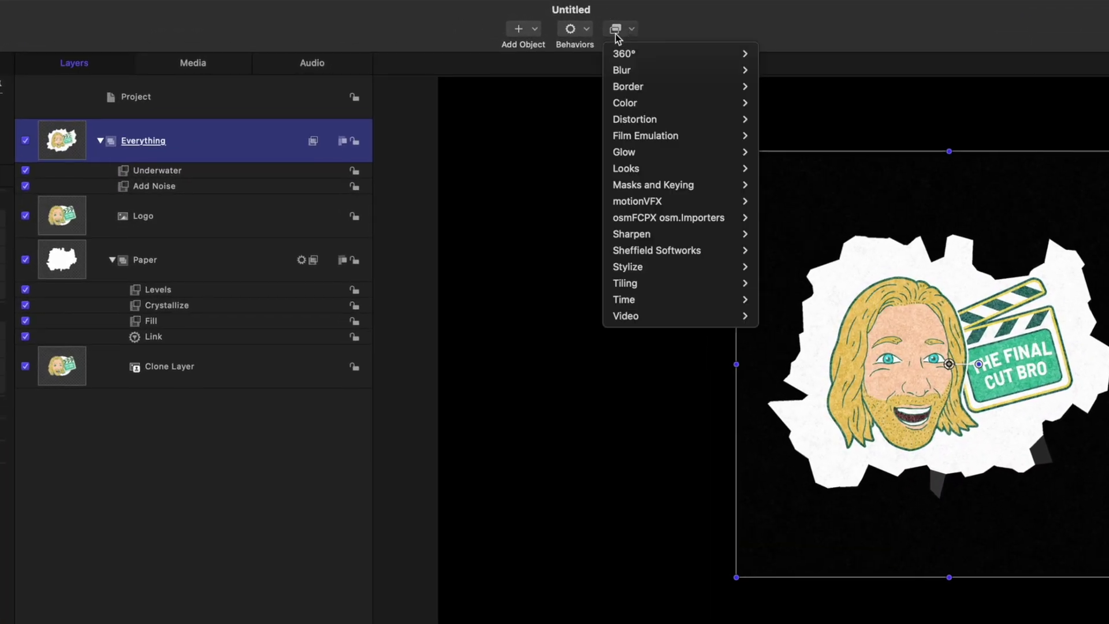
pyautogui.moveTo(693, 299)
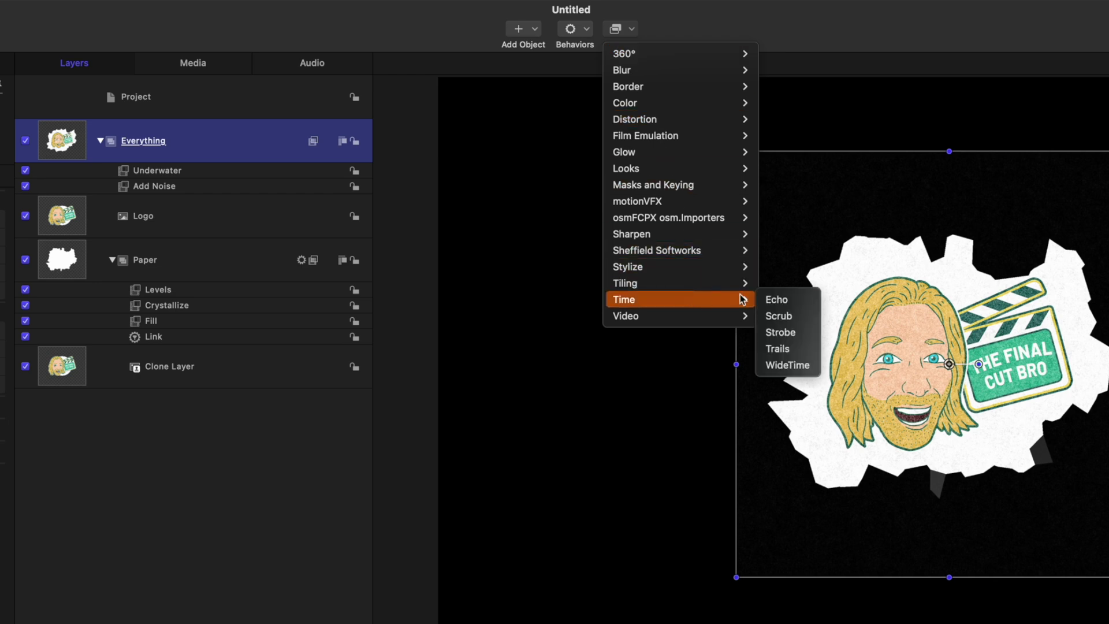
pyautogui.click(789, 332)
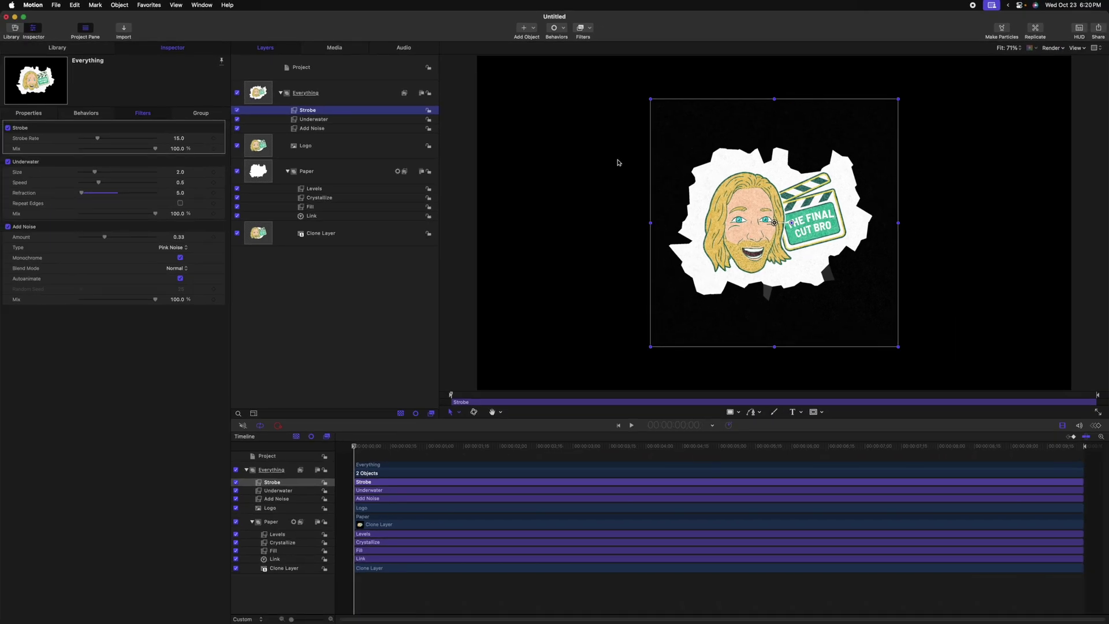
pyautogui.click(181, 139)
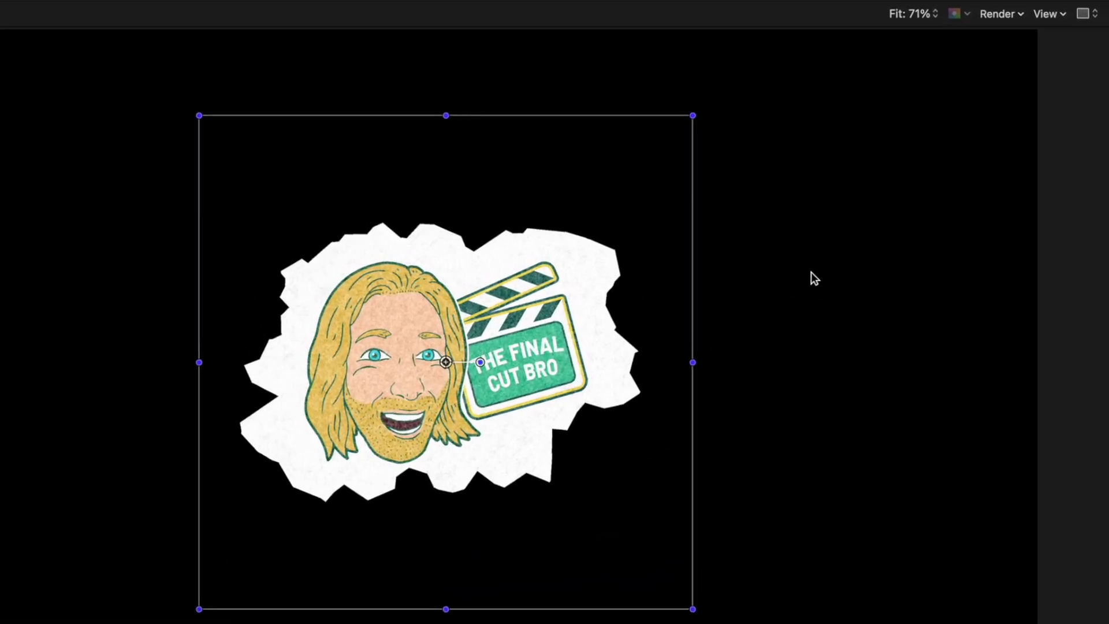
# - Show the canvas background as Transparent and give Everything a drop shadow: distance 34, blur 84, opacity 75%
pyautogui.click(967, 16)
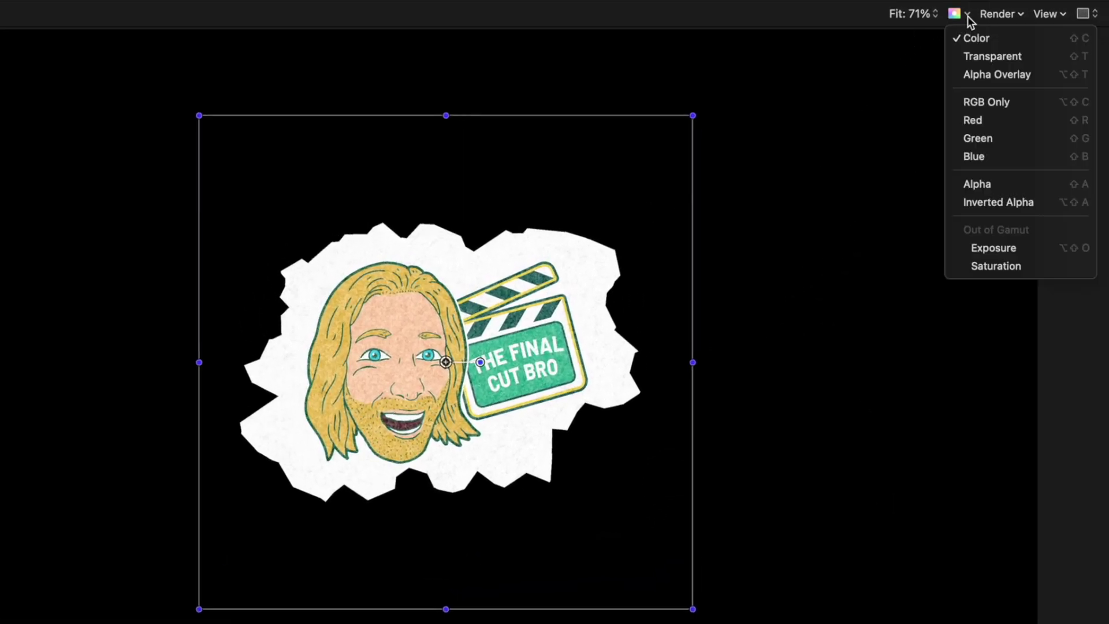
pyautogui.click(971, 58)
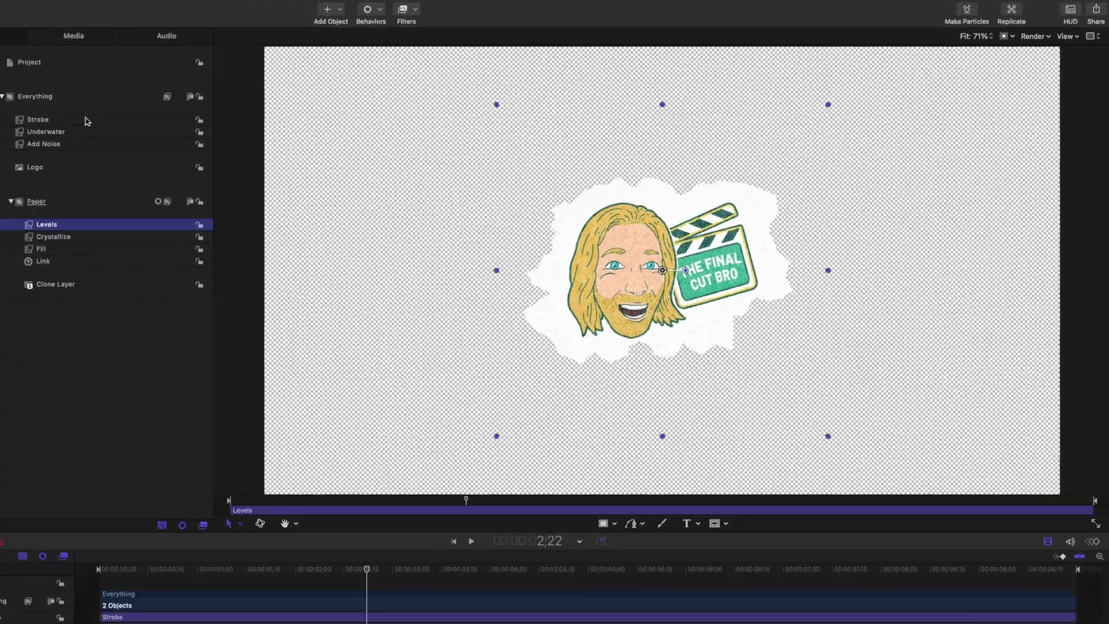
pyautogui.click(81, 96)
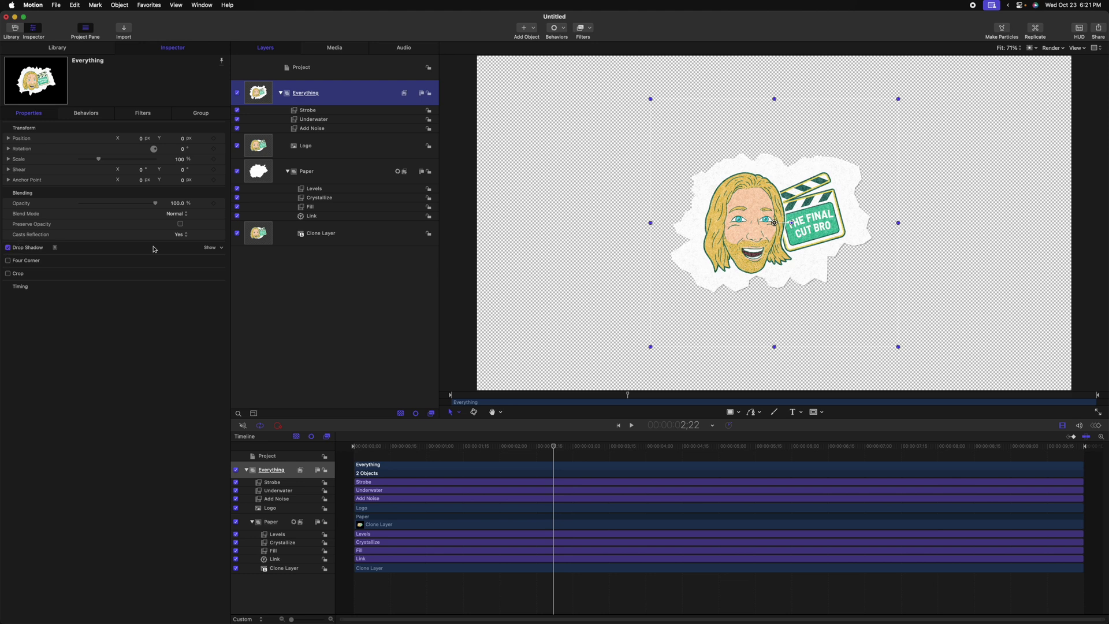
pyautogui.click(211, 248)
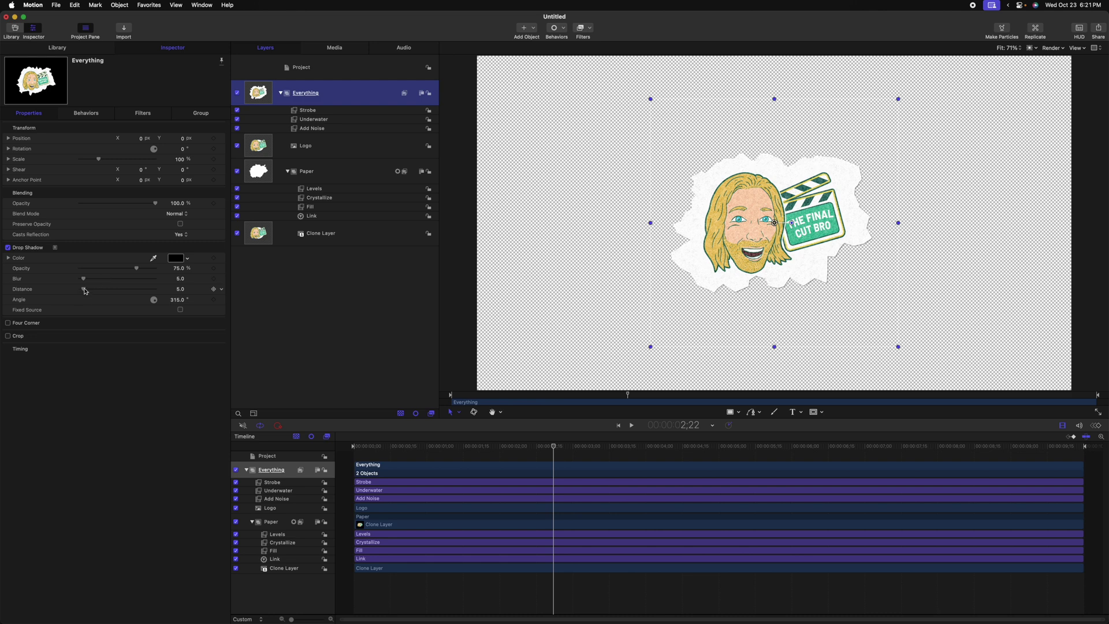
pyautogui.moveTo(85, 291); pyautogui.dragTo(104, 290)
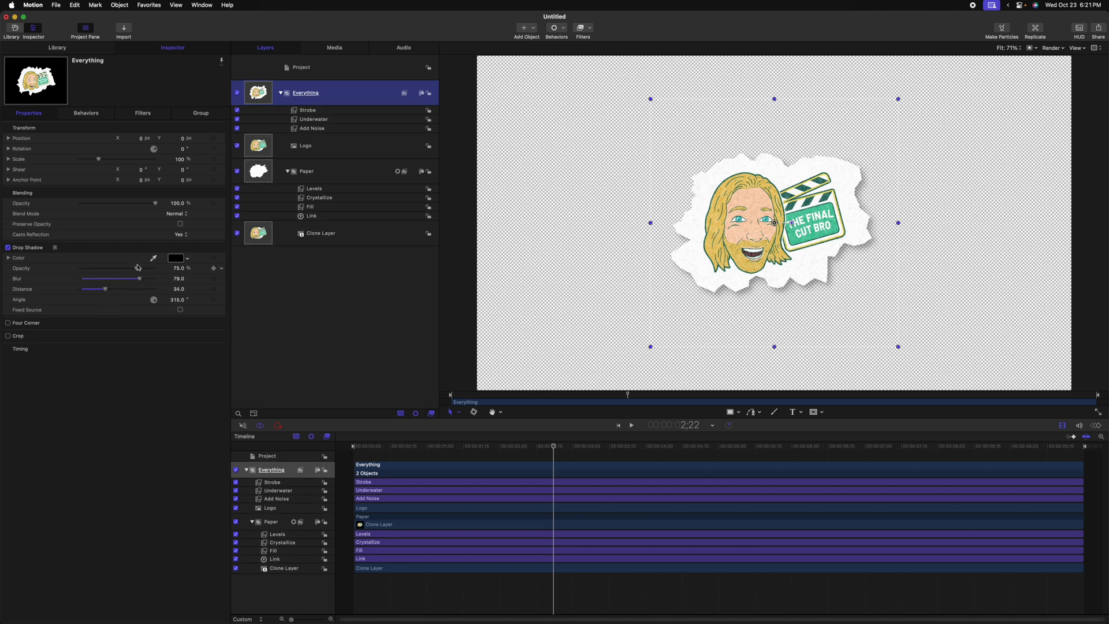
pyautogui.moveTo(132, 271); pyautogui.dragTo(177, 268)
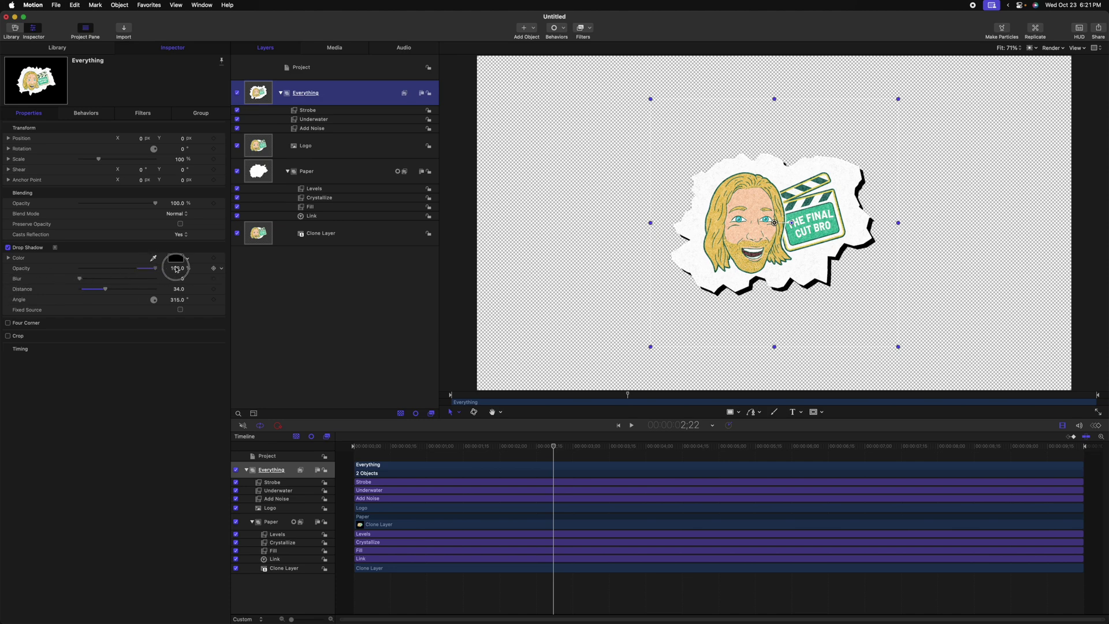
pyautogui.press('super+z')
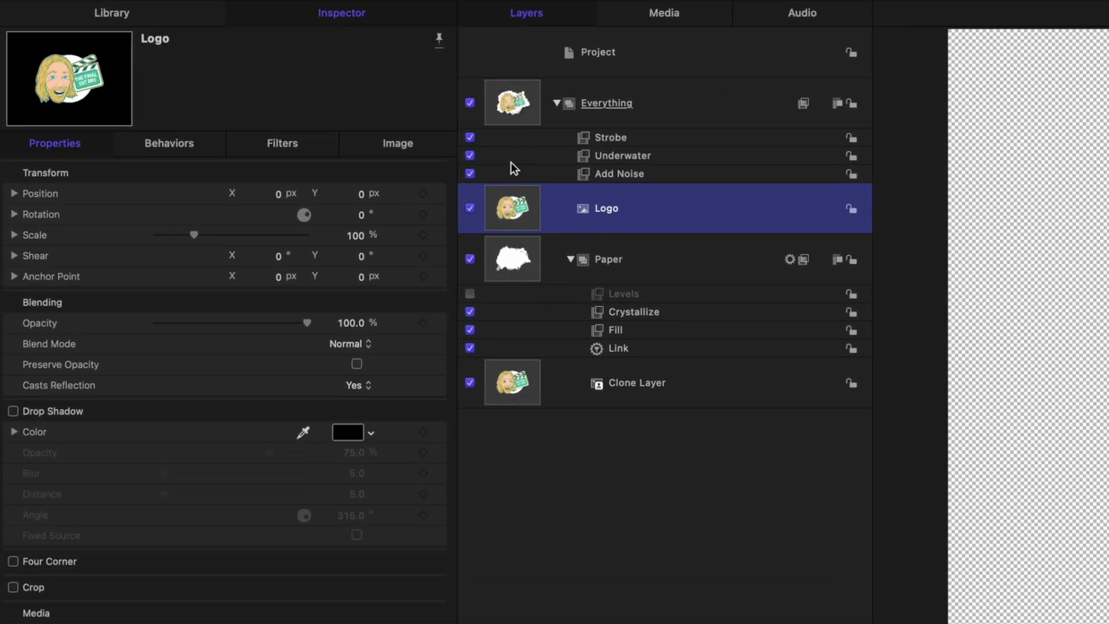
# - Make the Logo layer a Drop Zone and drop the dragon .ai logo from Finder into it
pyautogui.click(440, 143)
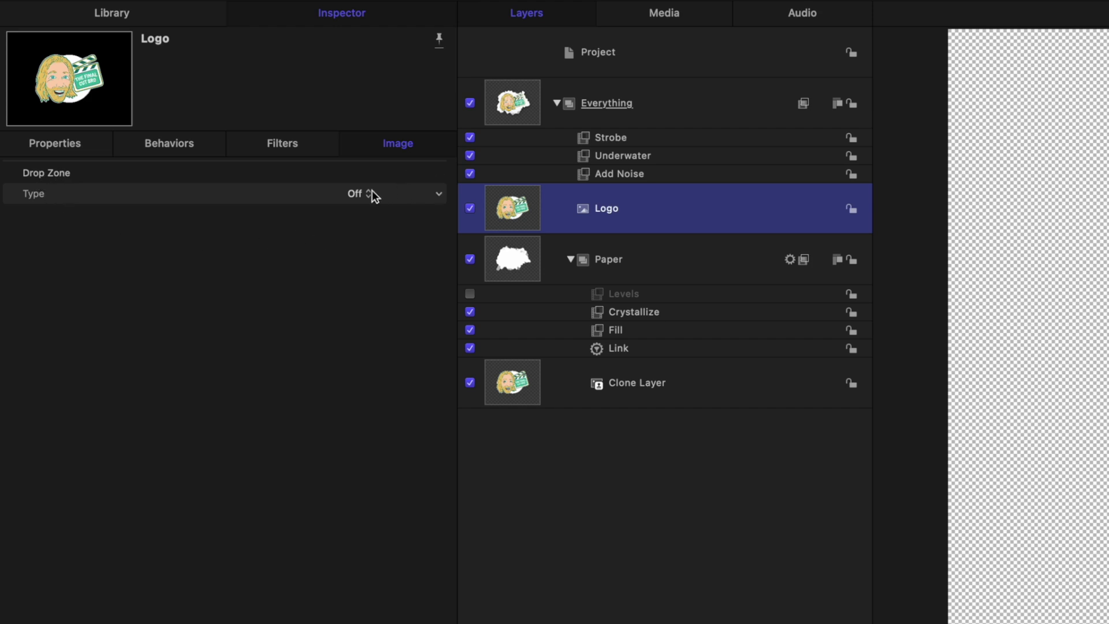
pyautogui.click(366, 215)
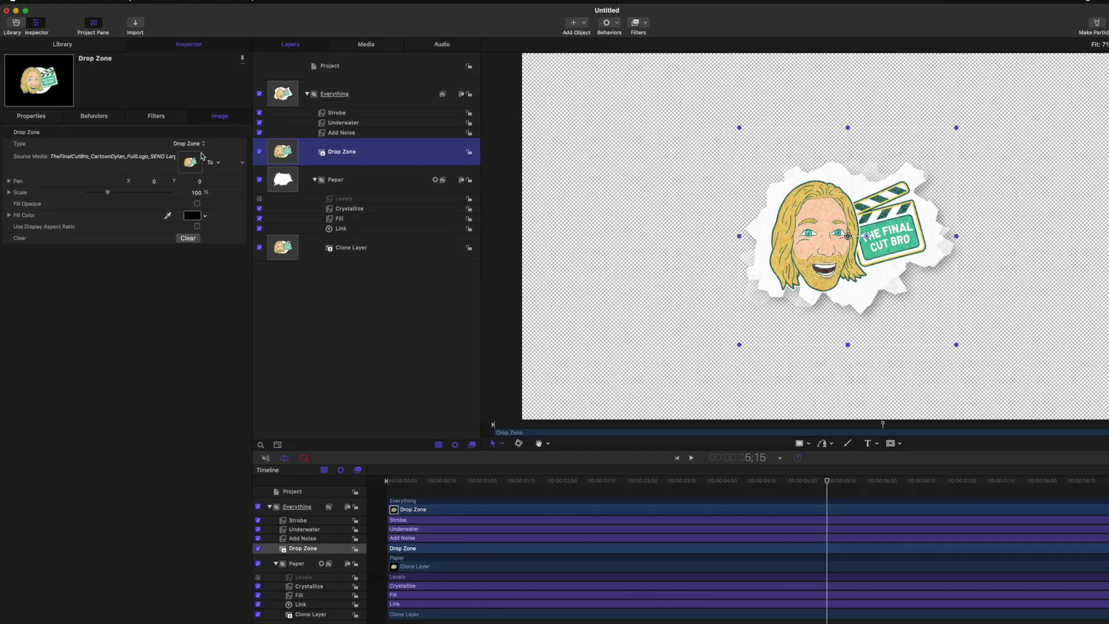
pyautogui.press('super+Tab')
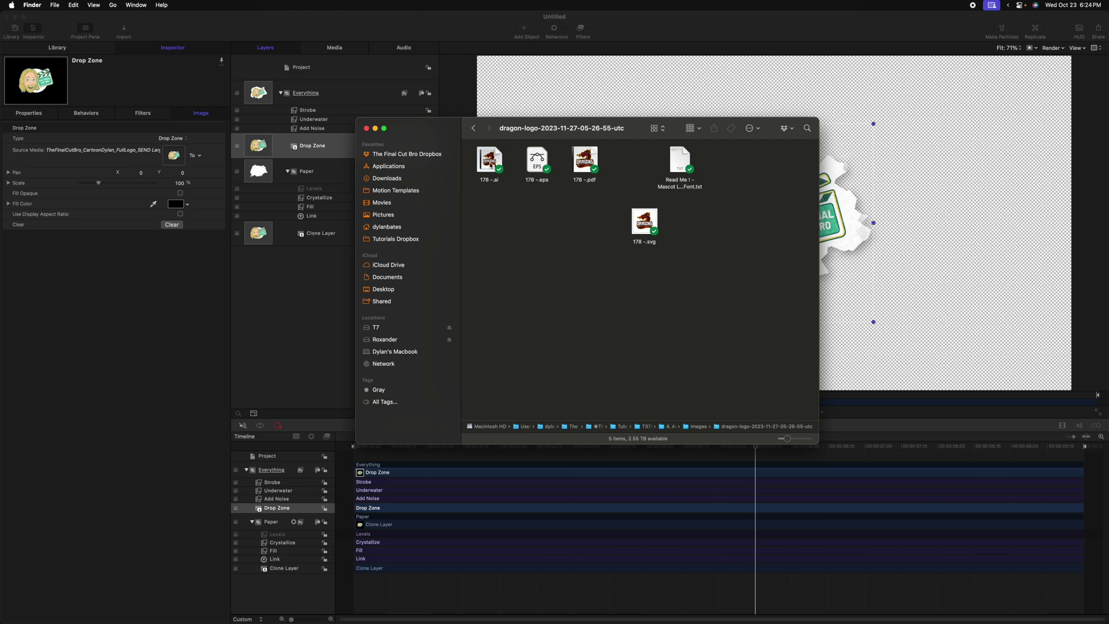
pyautogui.moveTo(490, 165); pyautogui.dragTo(312, 148)
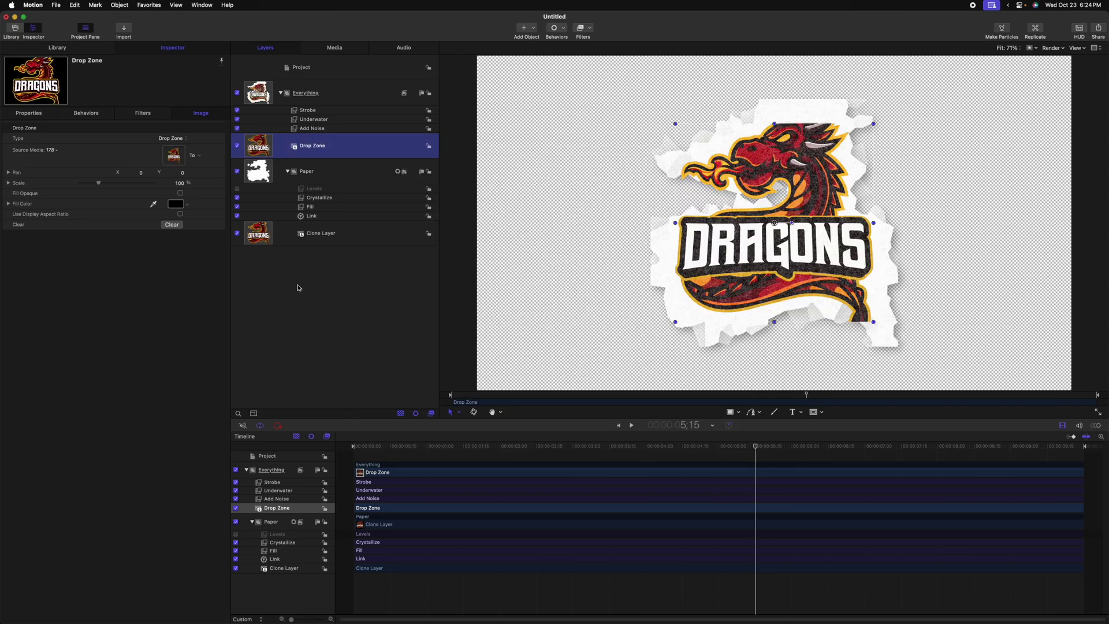
# - Scale the Dragons logo to 66% and play the animation with nothing selected
pyautogui.moveTo(96, 183); pyautogui.dragTo(92, 184)
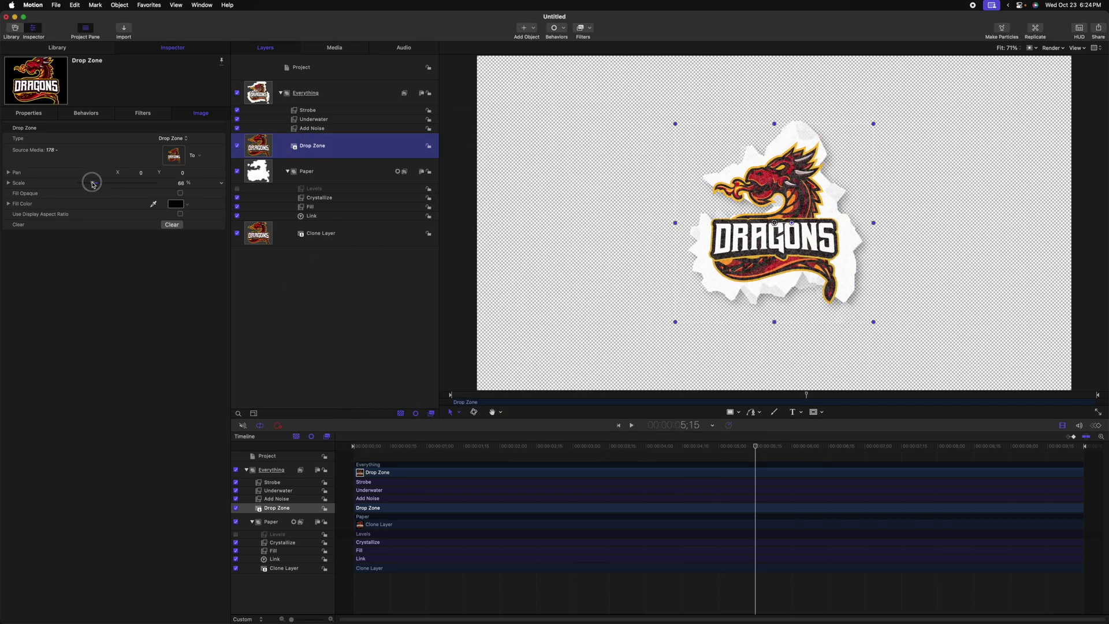
pyautogui.press('space')
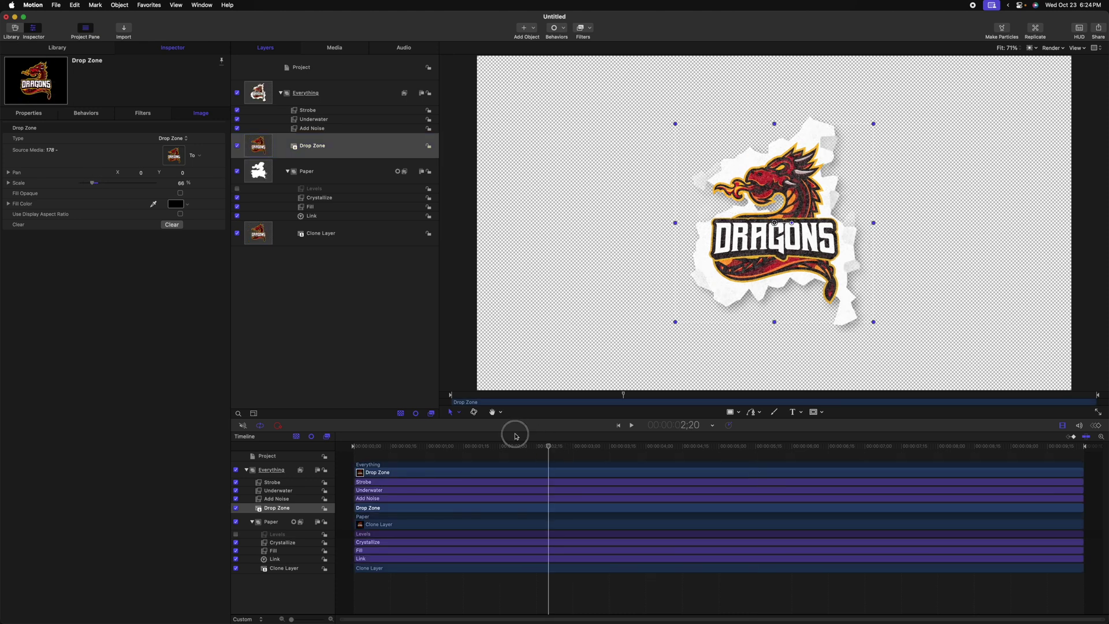
pyautogui.click(665, 302)
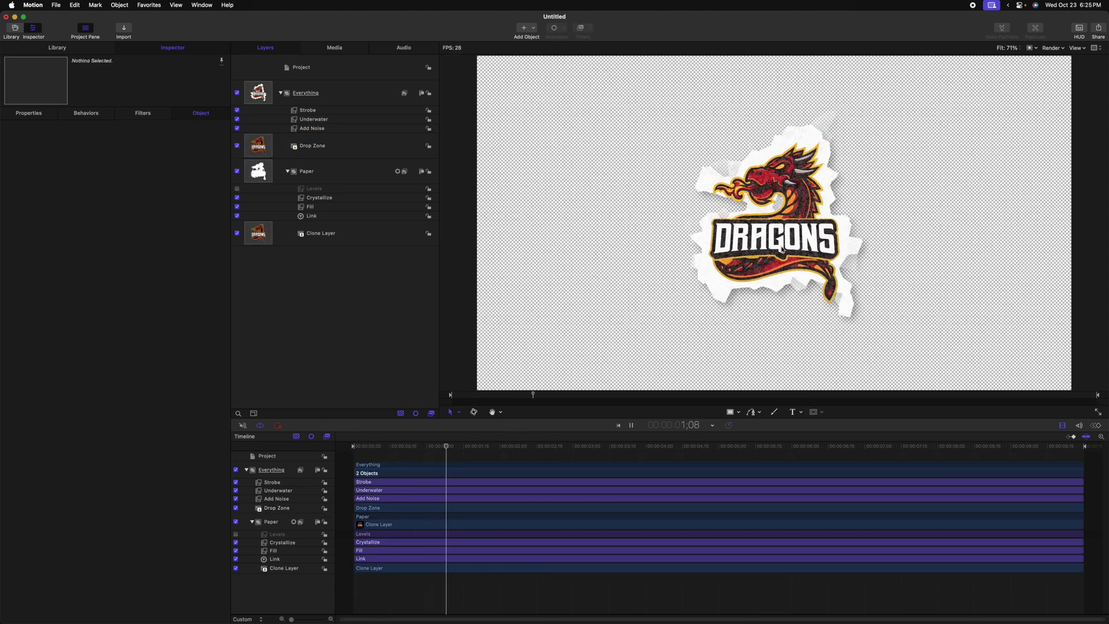